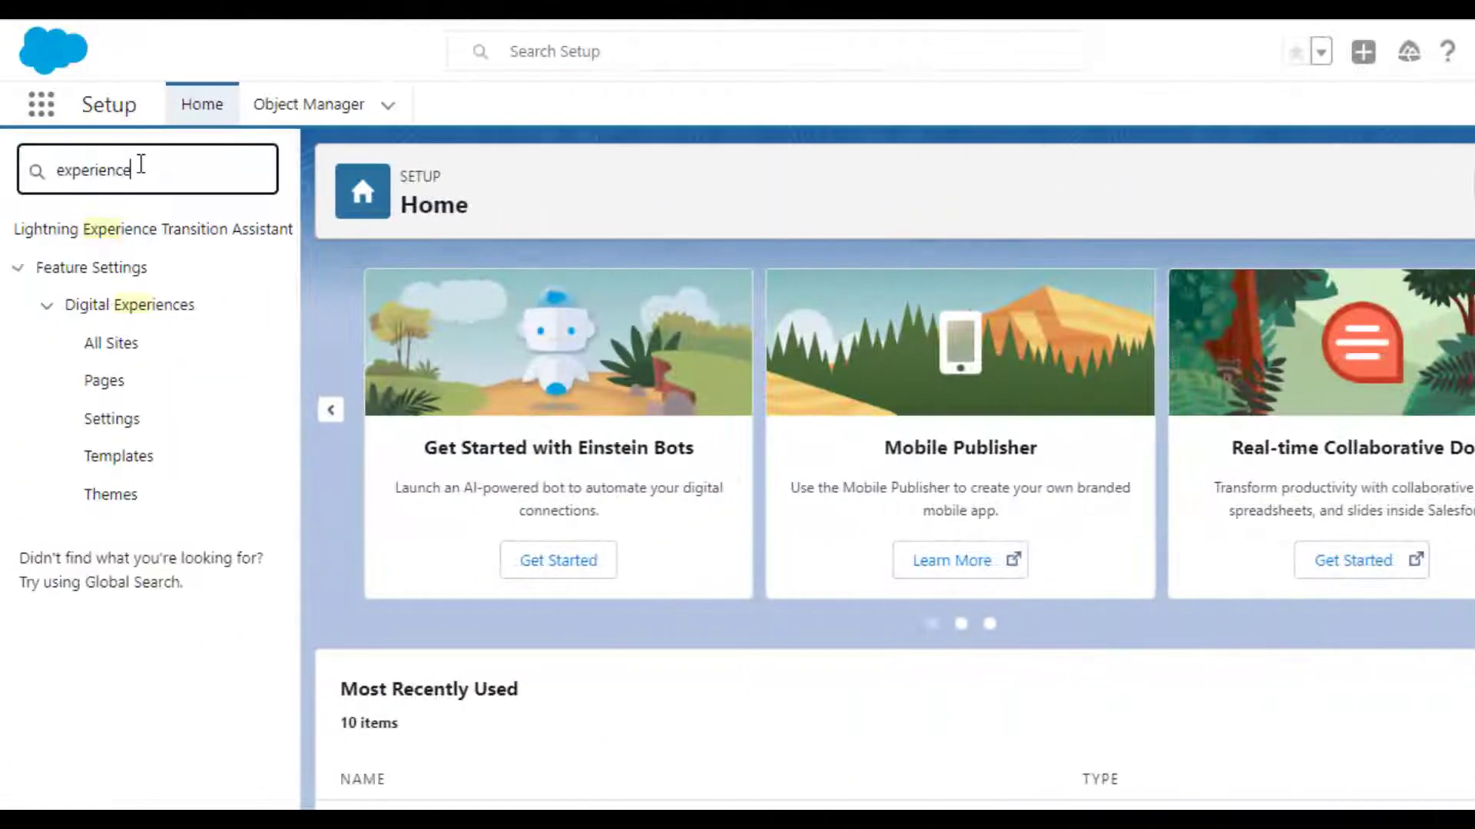
# - Turn on the Digital Experiences beta features for Site Search and Enhanced CMS Workspaces, and save
pyautogui.click(112, 432)
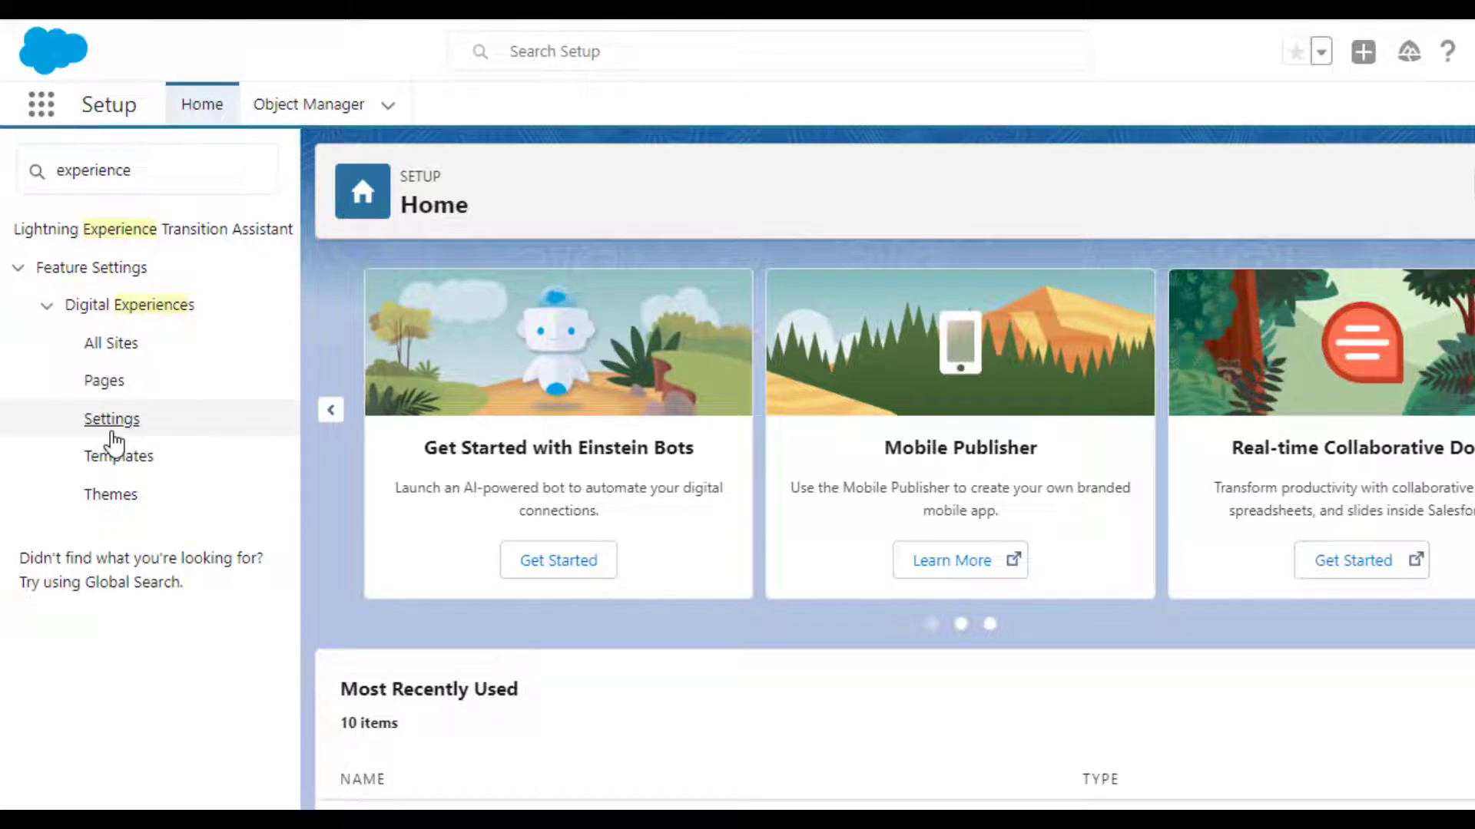
pyautogui.click(113, 435)
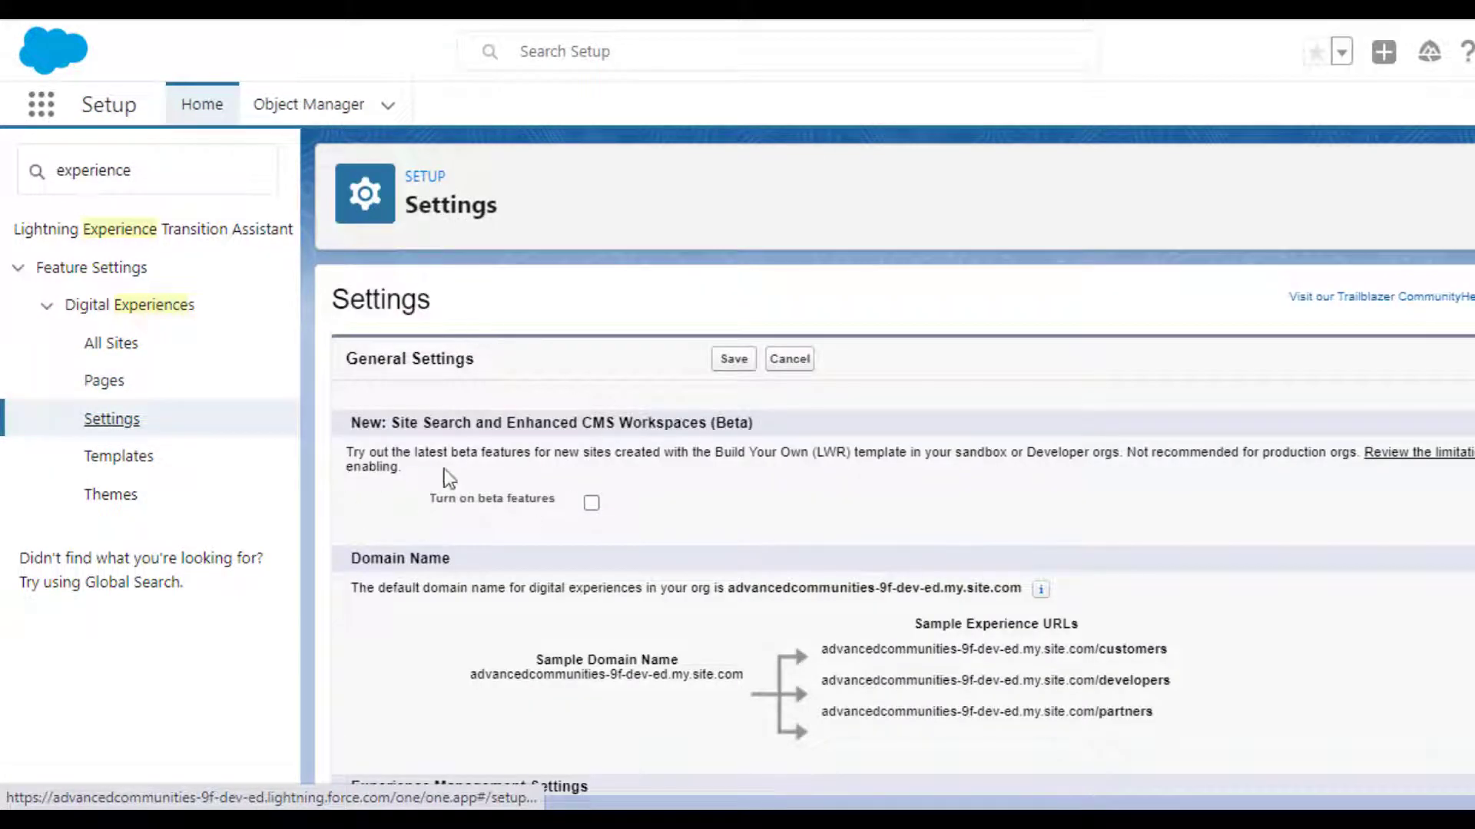
pyautogui.click(733, 361)
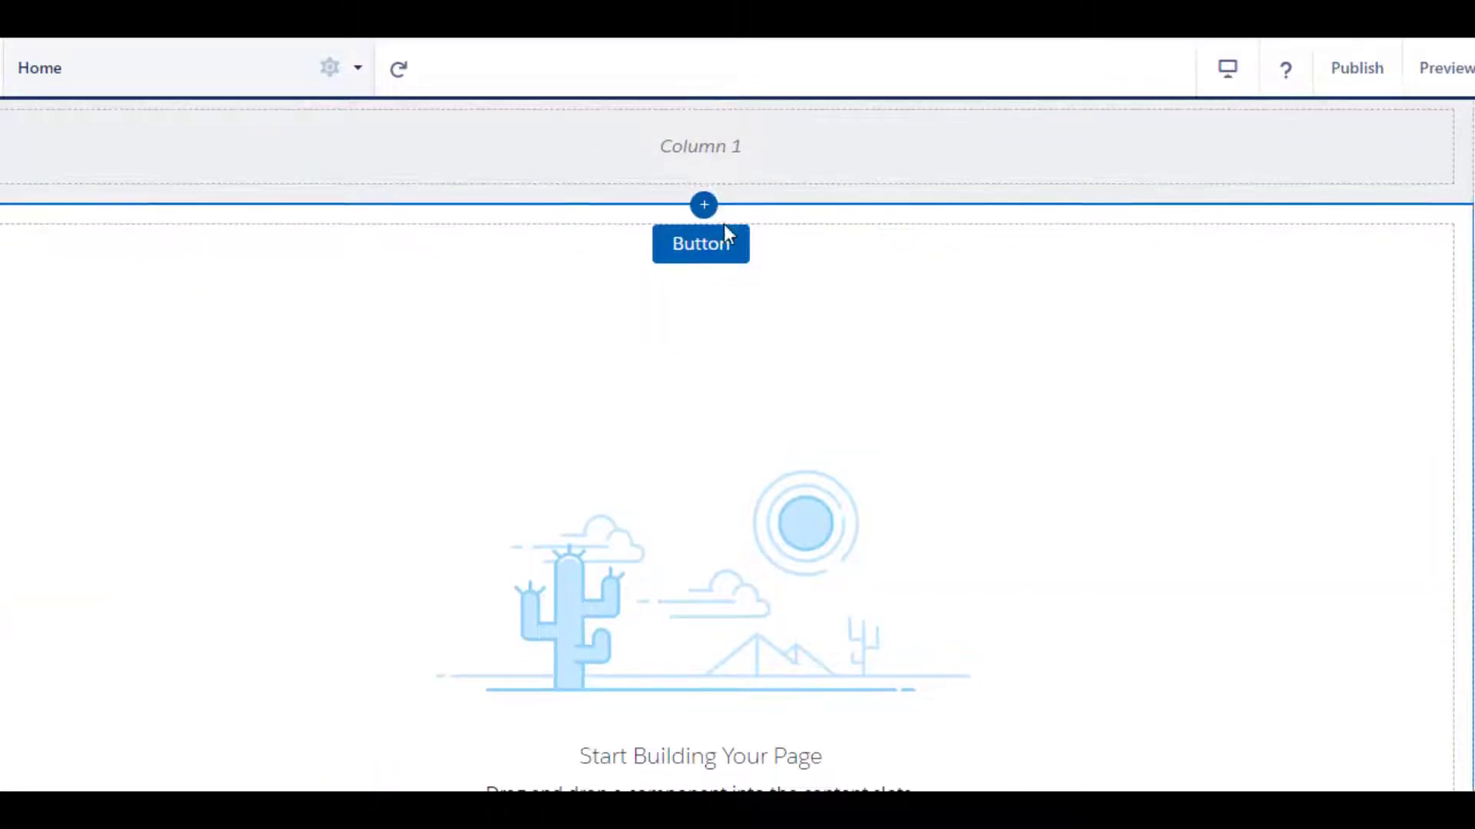
# - Duplicate the Home page Button component, then delete the duplicate and confirm
pyautogui.click(702, 242)
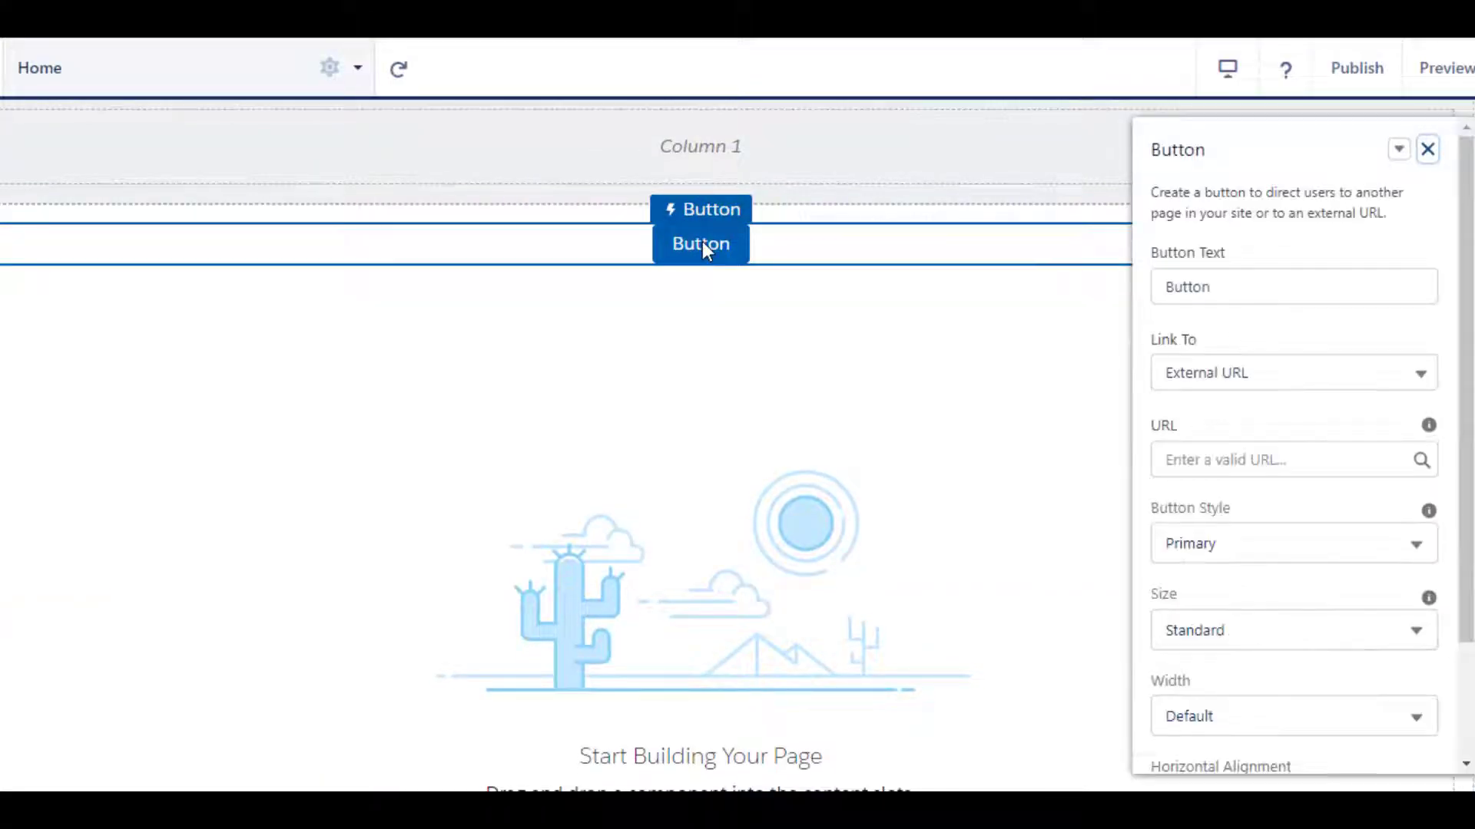
pyautogui.click(1399, 150)
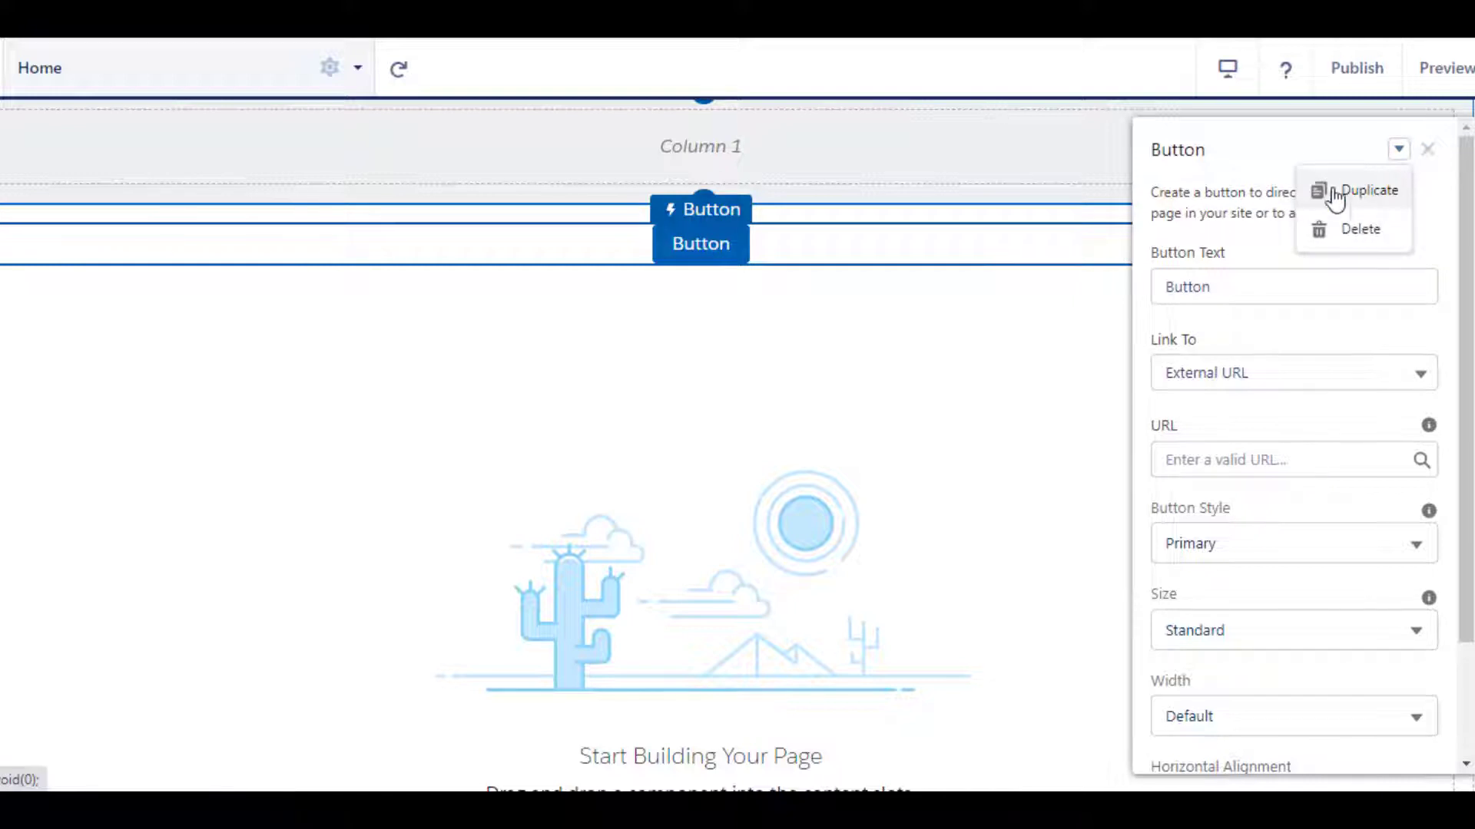
pyautogui.click(1361, 192)
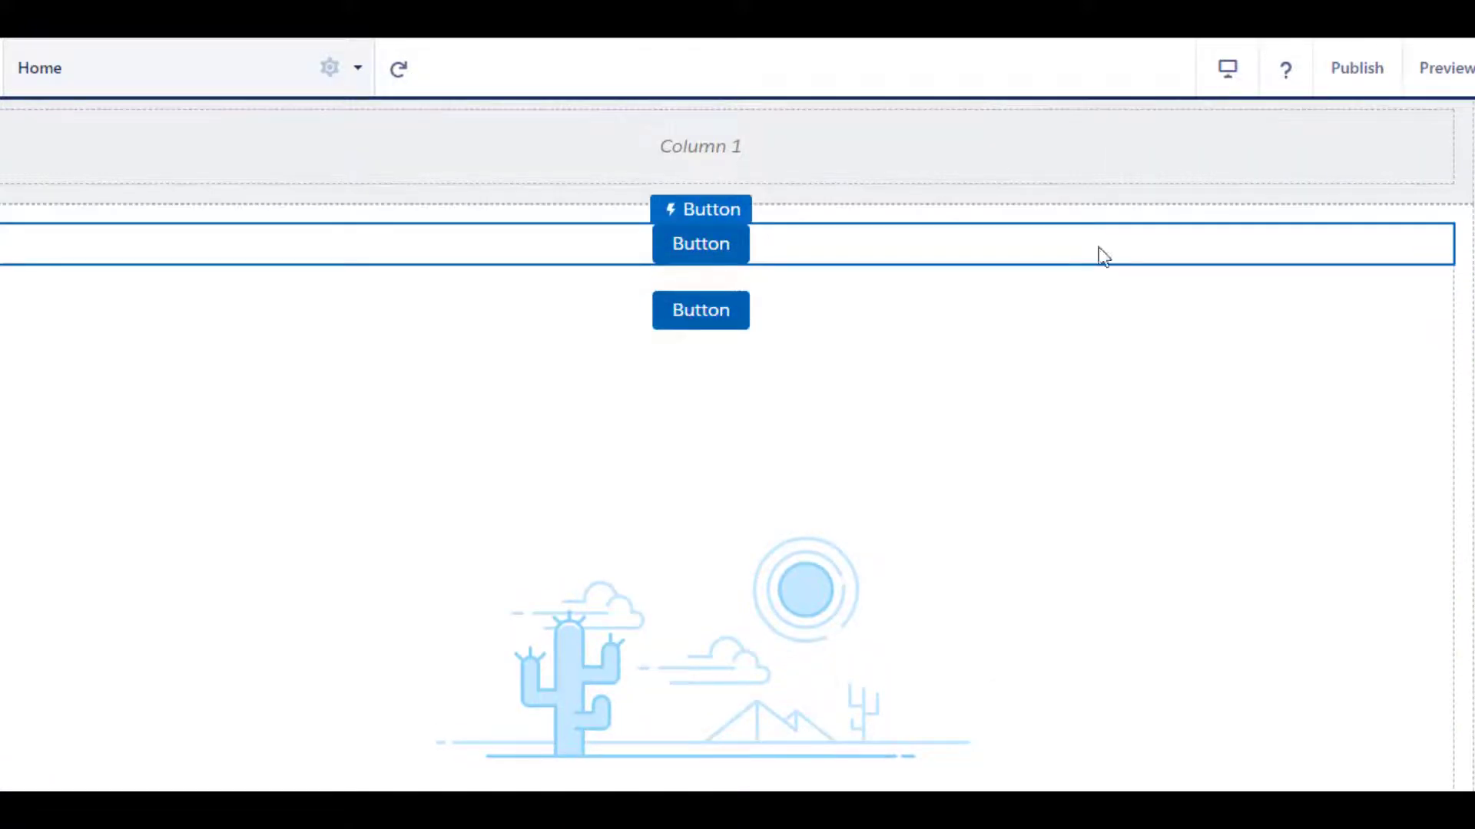
pyautogui.click(1099, 253)
pyautogui.click(1419, 153)
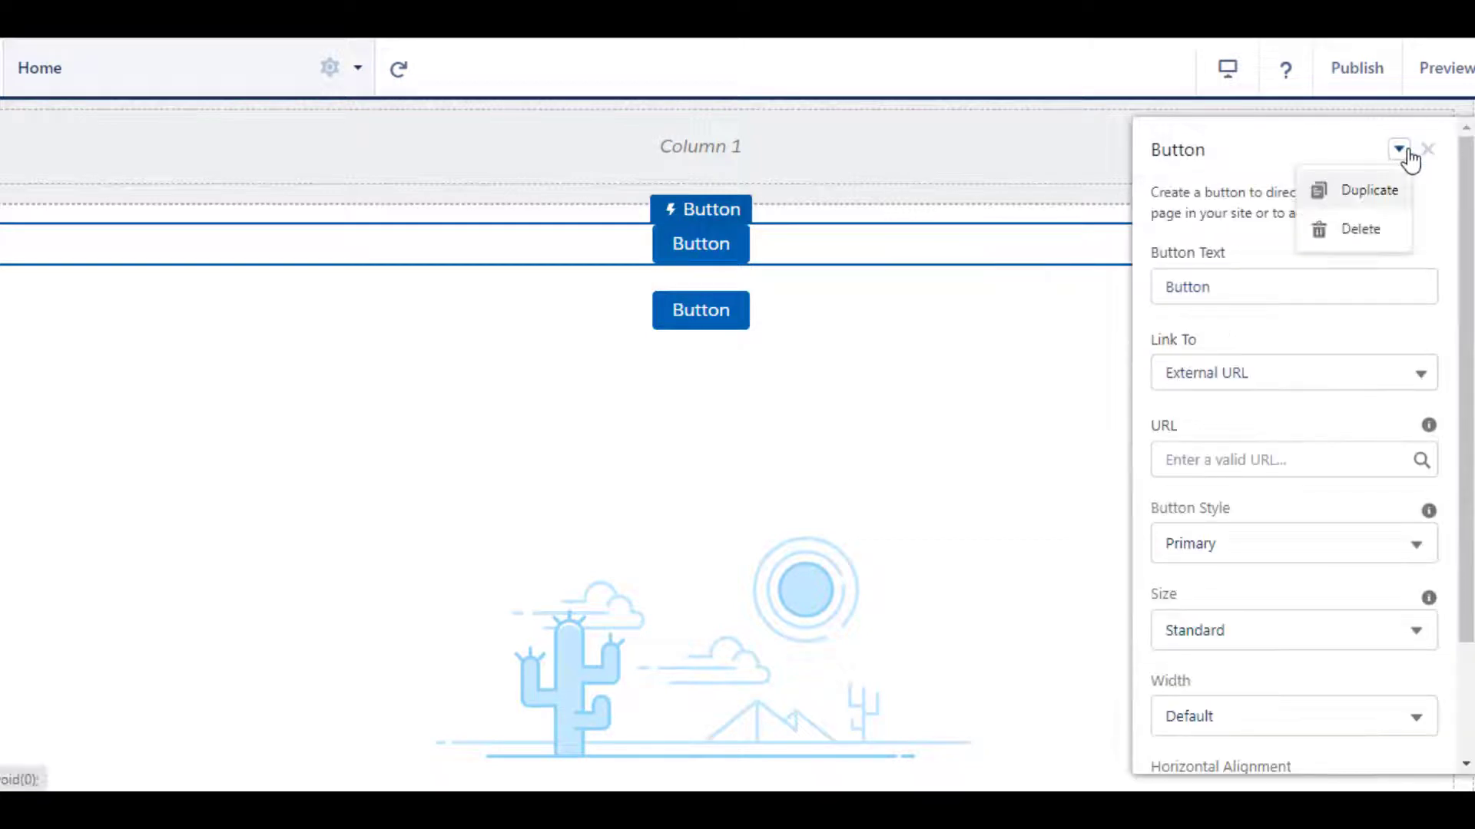
pyautogui.click(1379, 228)
pyautogui.click(1033, 489)
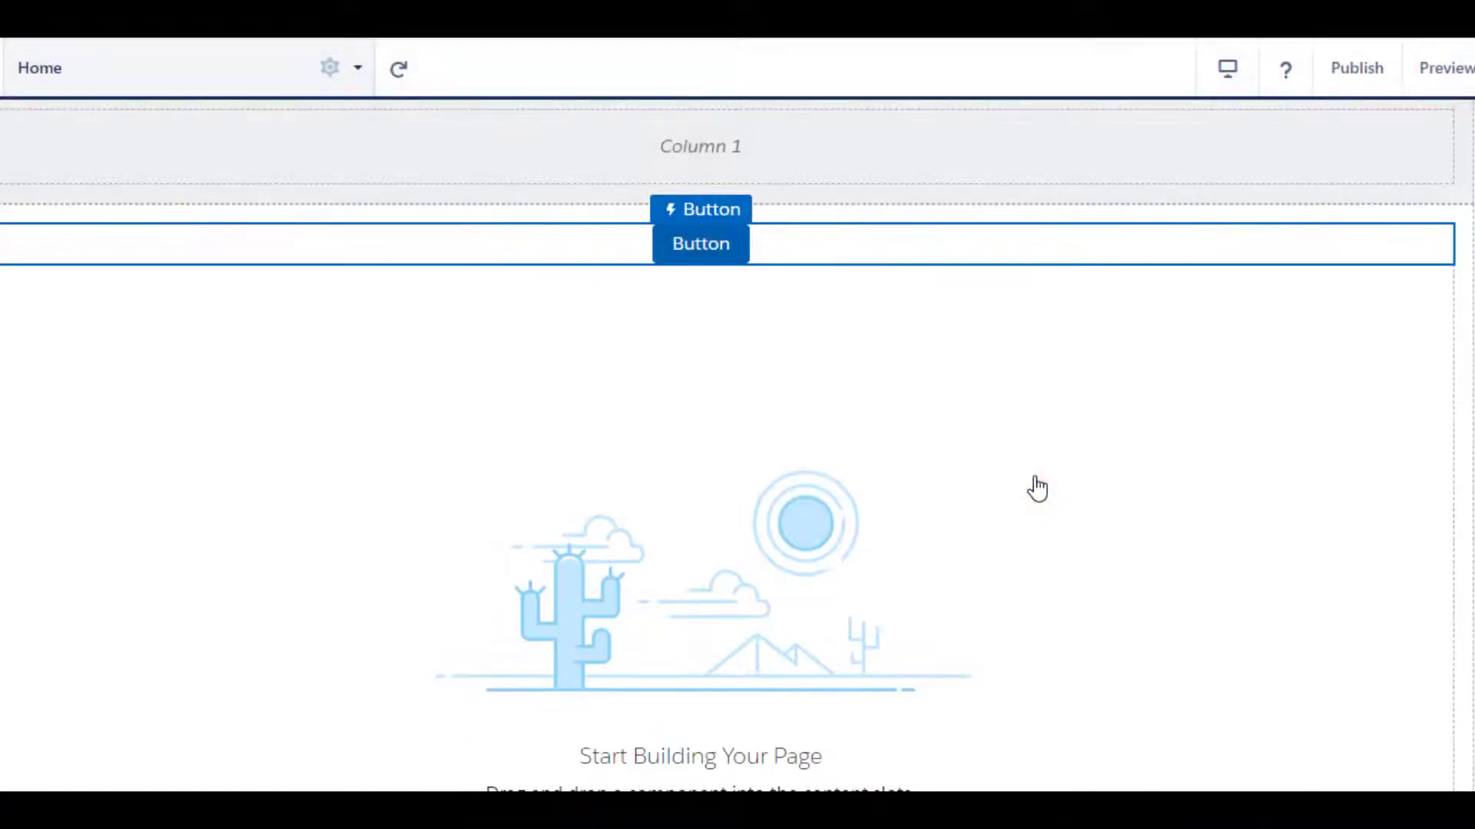
# - Open the theme's Text settings and expand the Heading 1 section
pyautogui.click(37, 228)
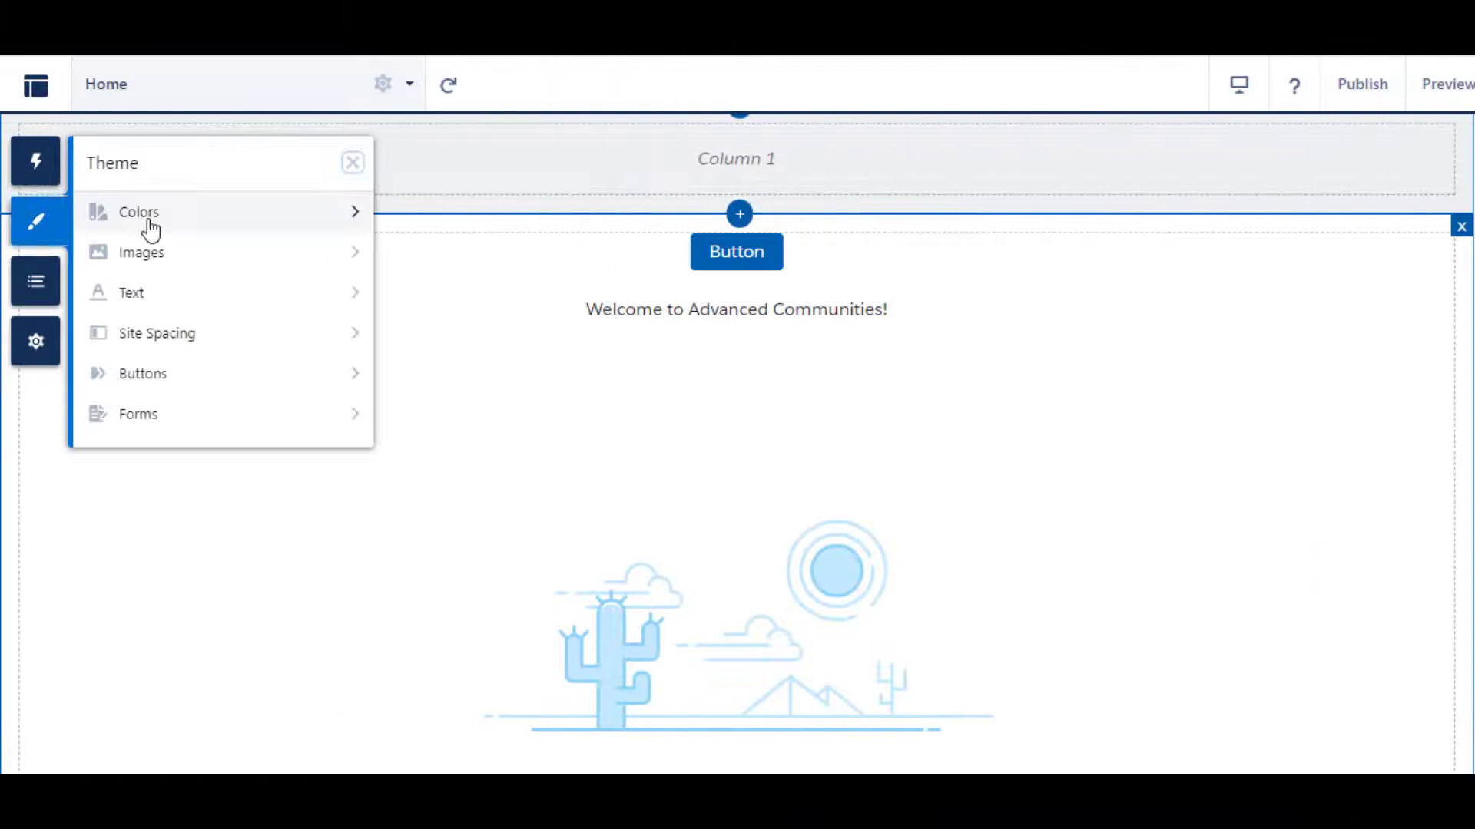
pyautogui.click(276, 307)
pyautogui.scroll(-2, 278, 317)
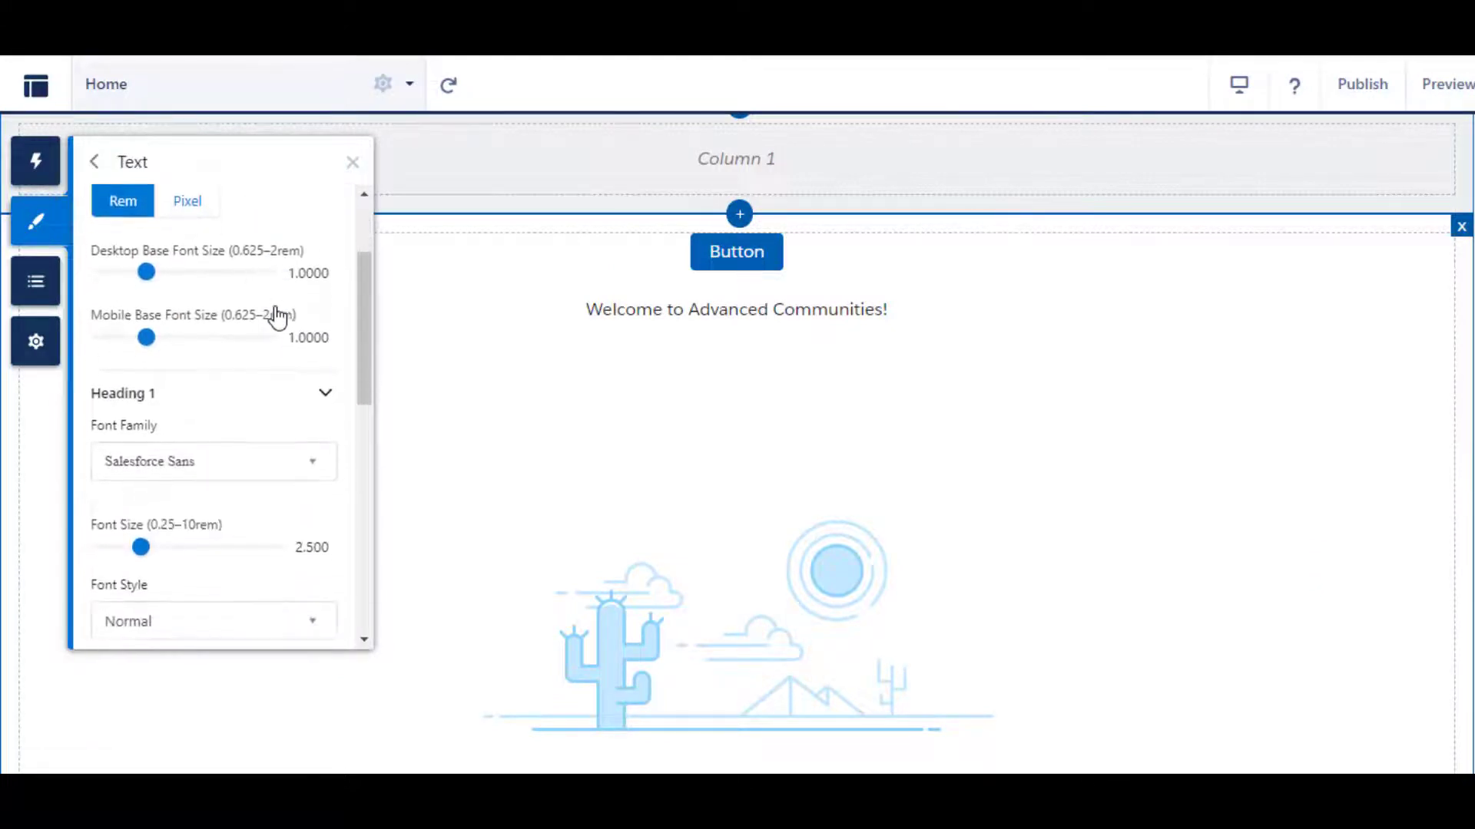
pyautogui.click(319, 392)
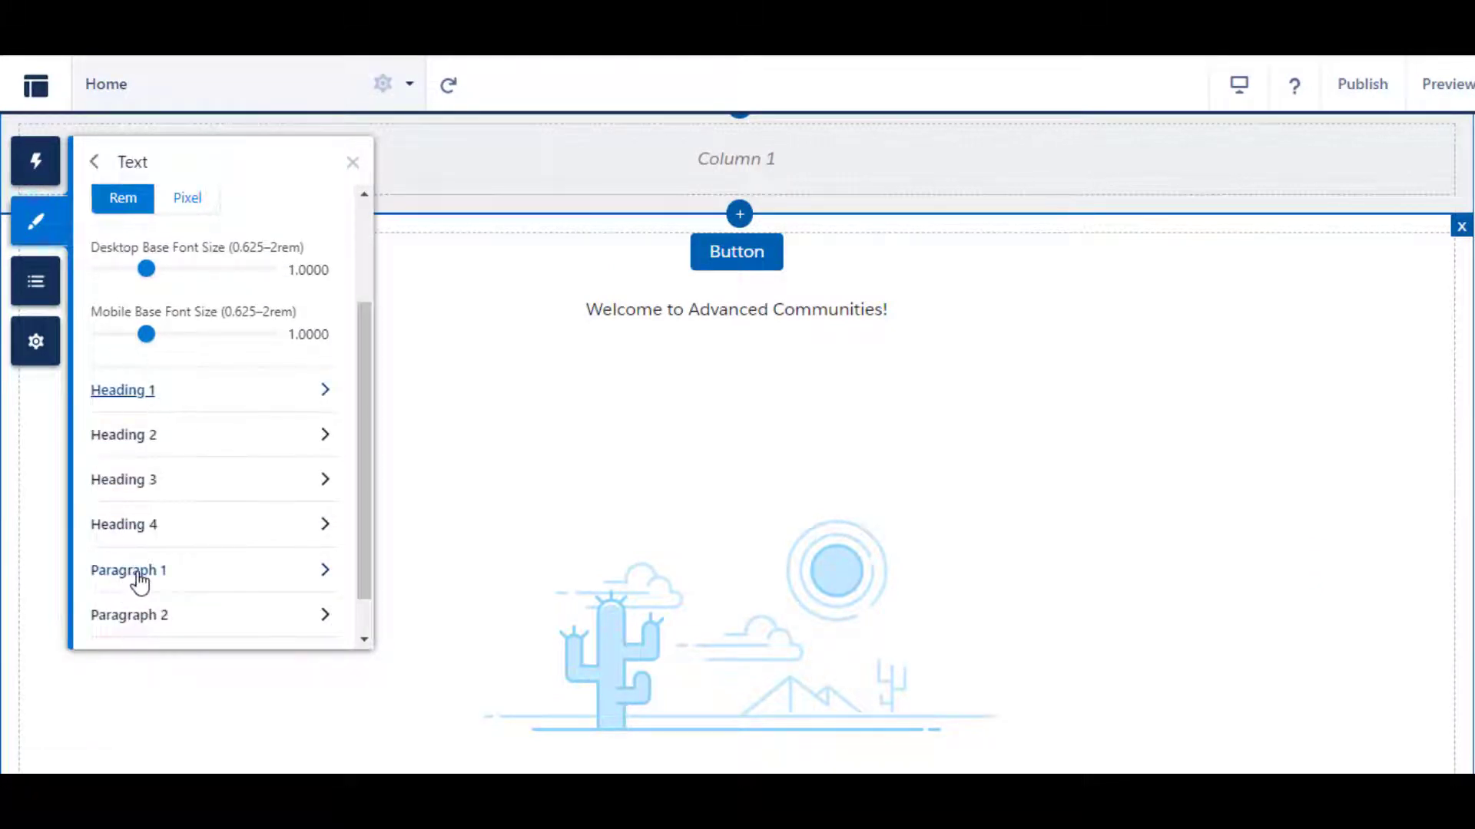
pyautogui.click(304, 396)
pyautogui.scroll(-1, 254, 430)
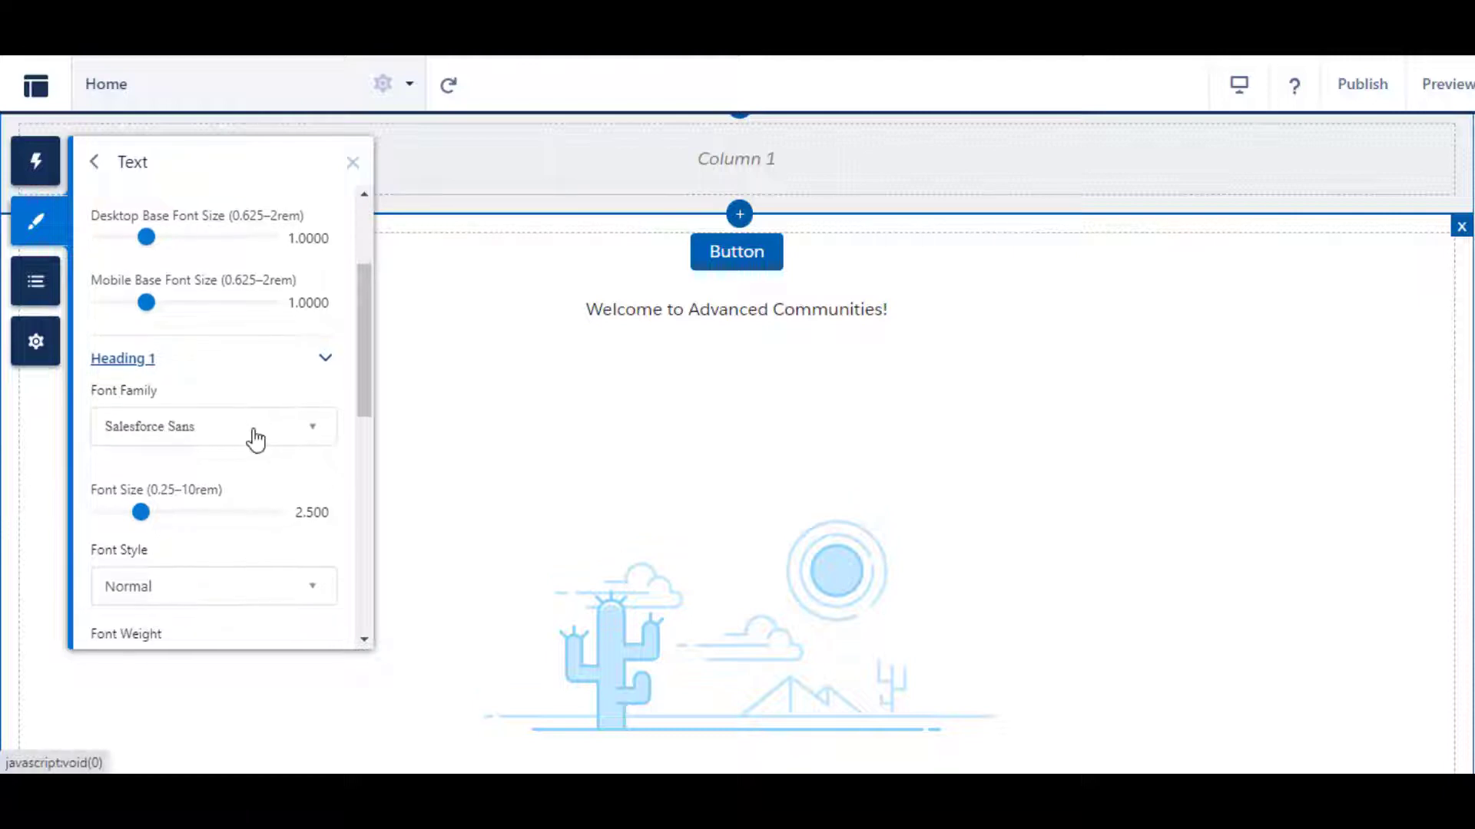
# - Browse the Heading 1 font families and keep Salesforce Sans
pyautogui.click(315, 432)
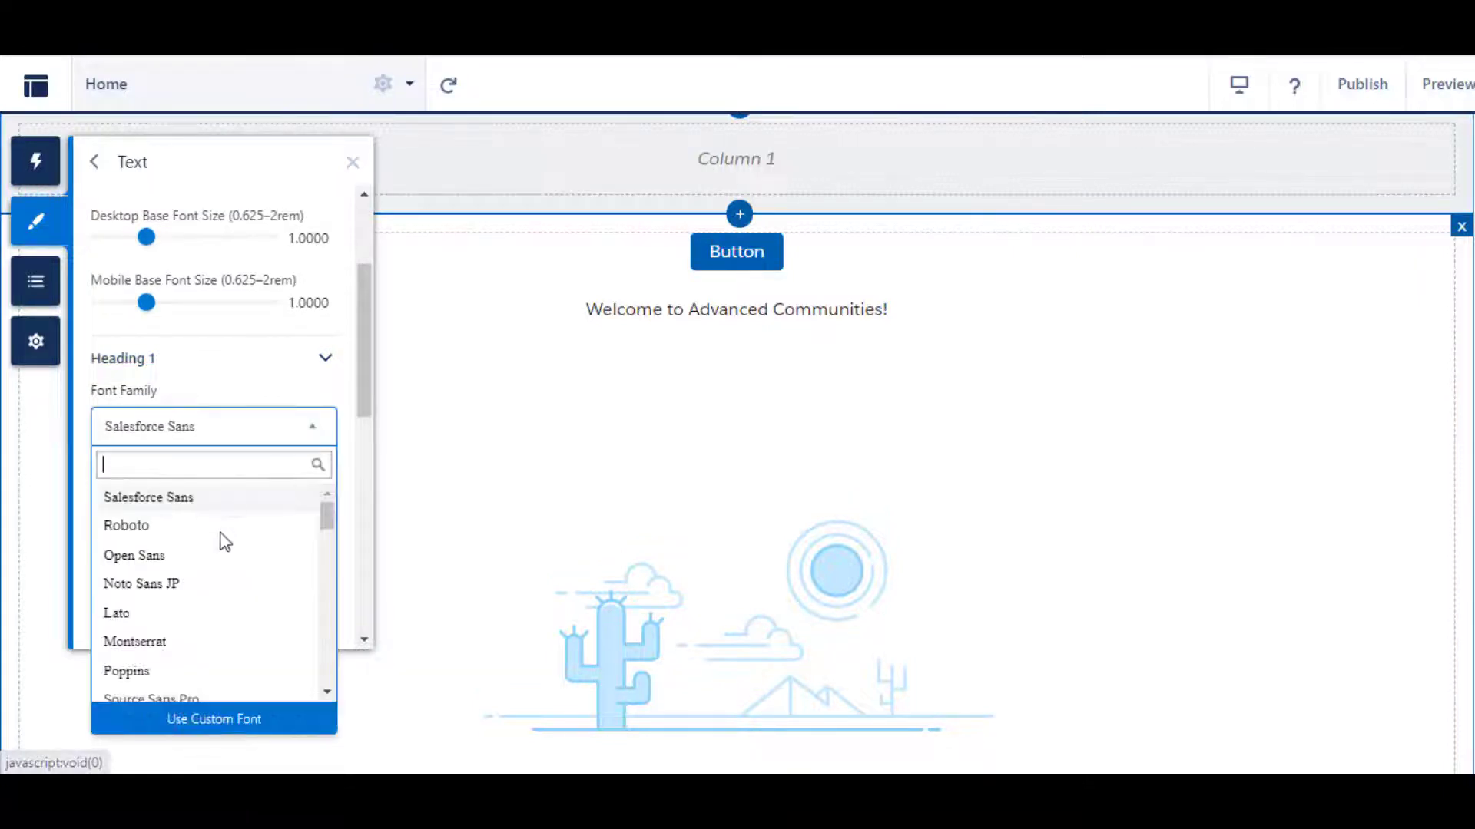
pyautogui.scroll(-3, 224, 540)
pyautogui.scroll(3, 221, 538)
pyautogui.click(315, 430)
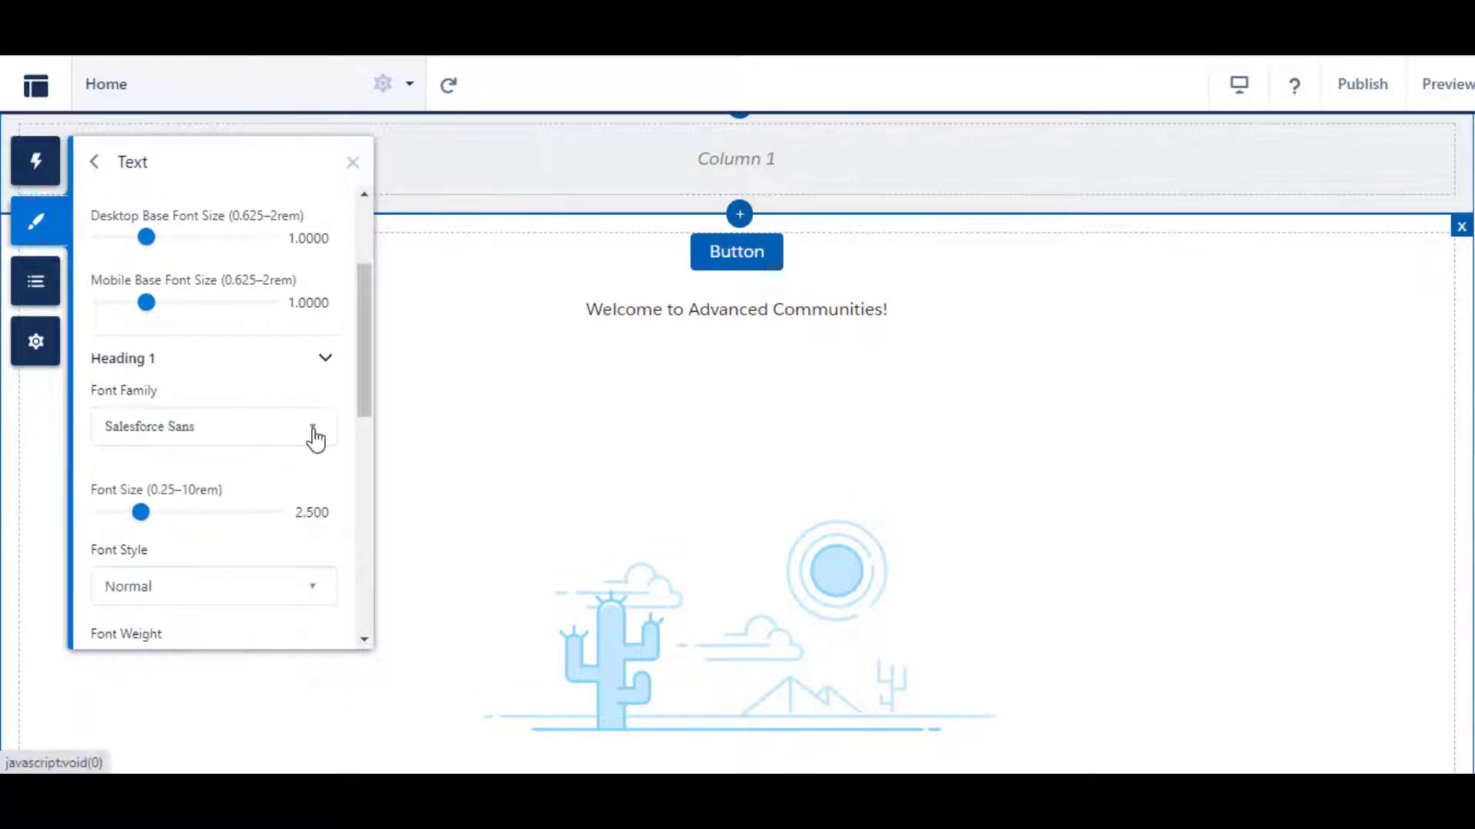
pyautogui.scroll(-1, 303, 468)
pyautogui.scroll(-3, 298, 484)
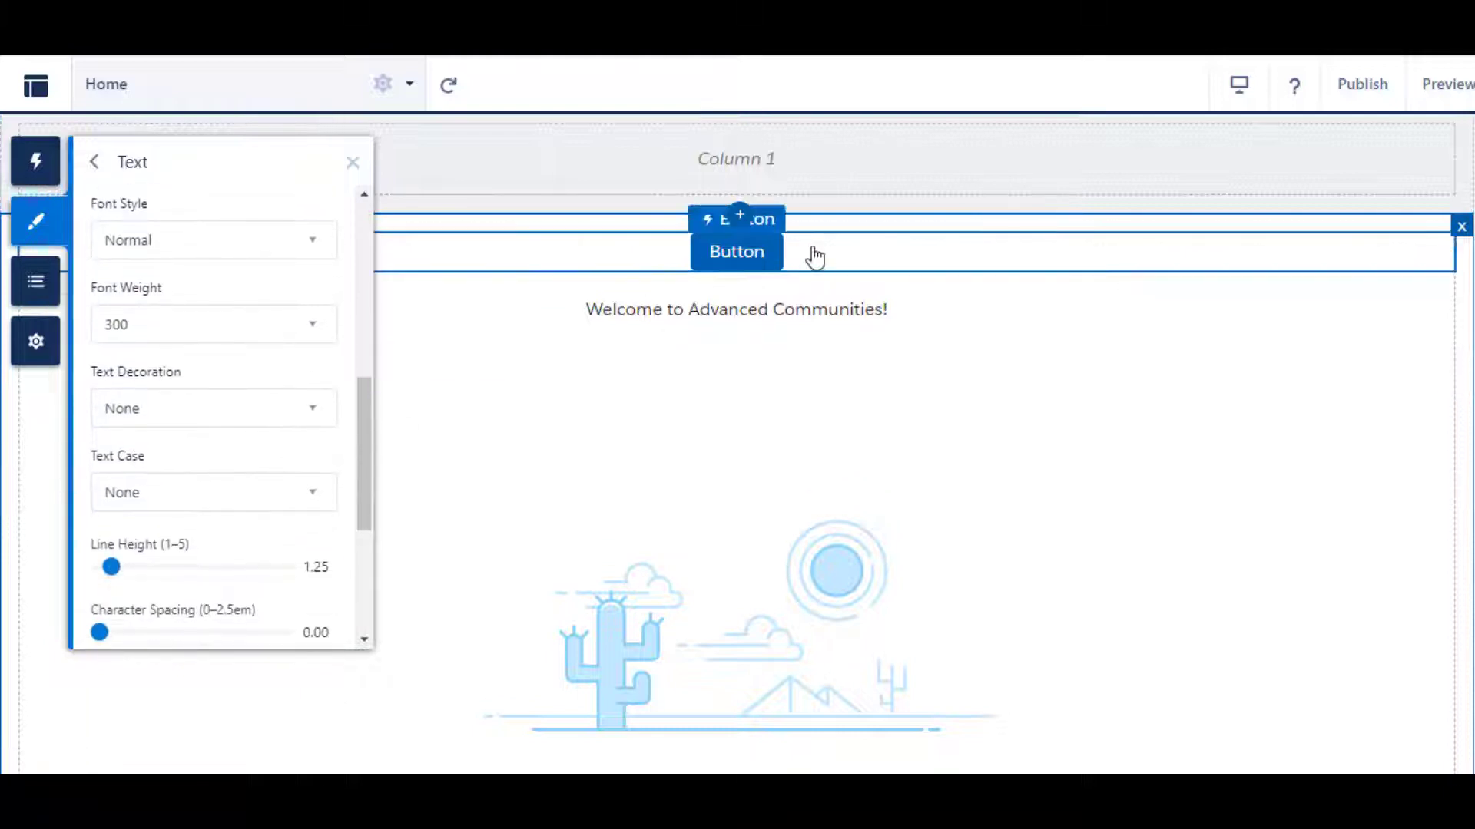
# - Style the welcome text as Heading 1, overriding the default HTML tag with h1
pyautogui.click(750, 322)
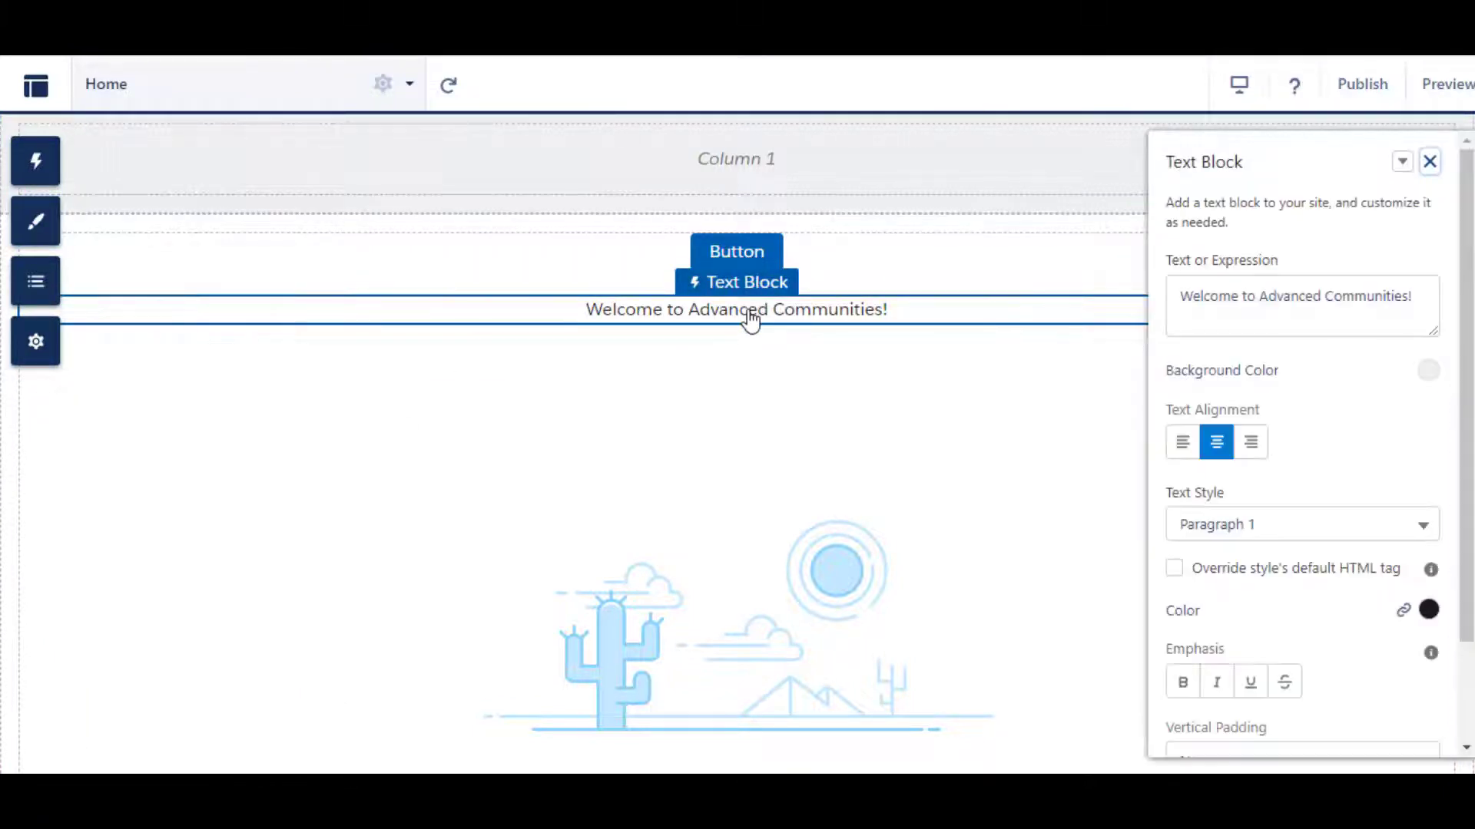
pyautogui.scroll(-3, 1303, 312)
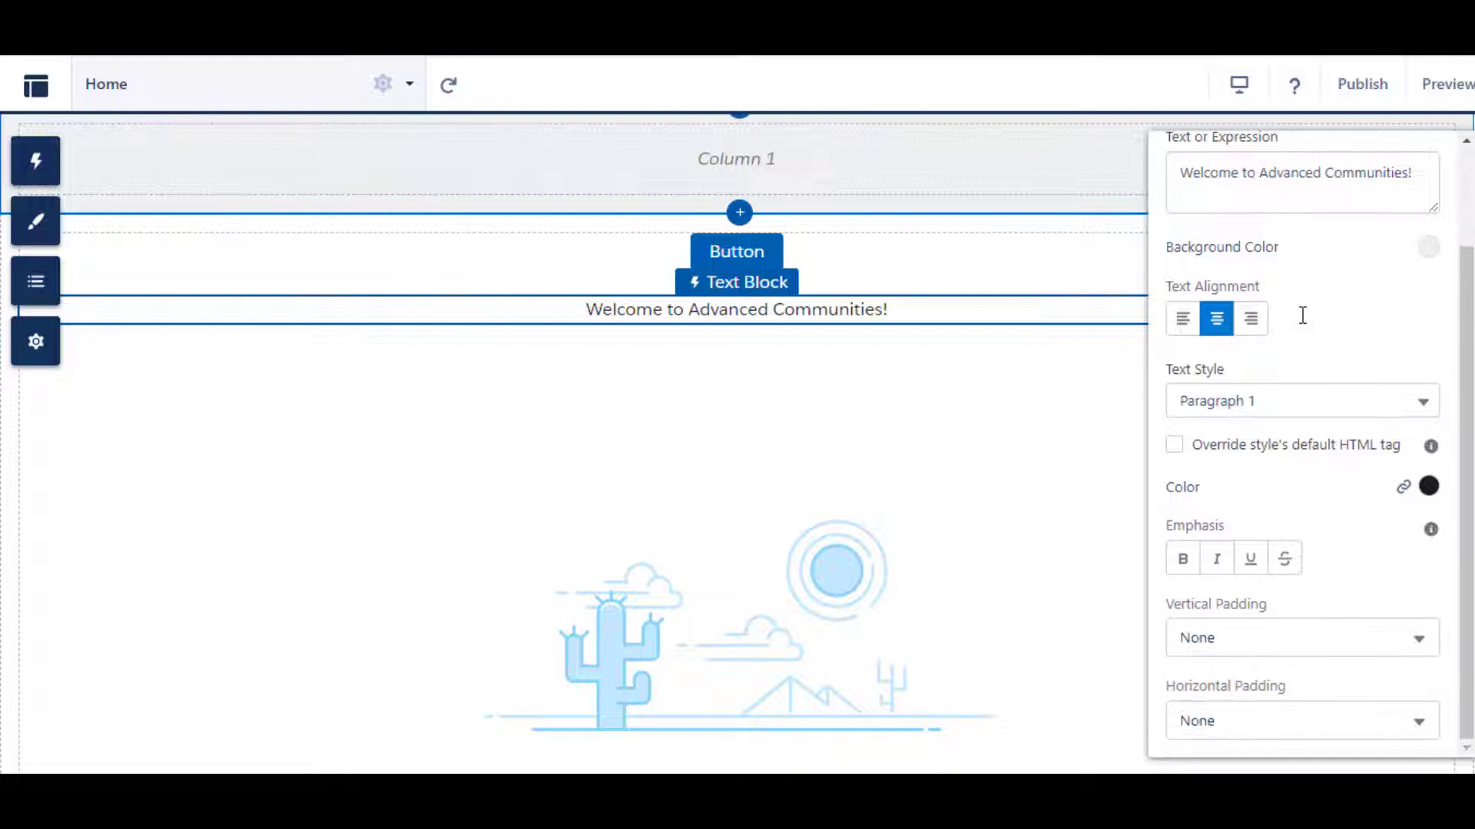
pyautogui.click(1343, 401)
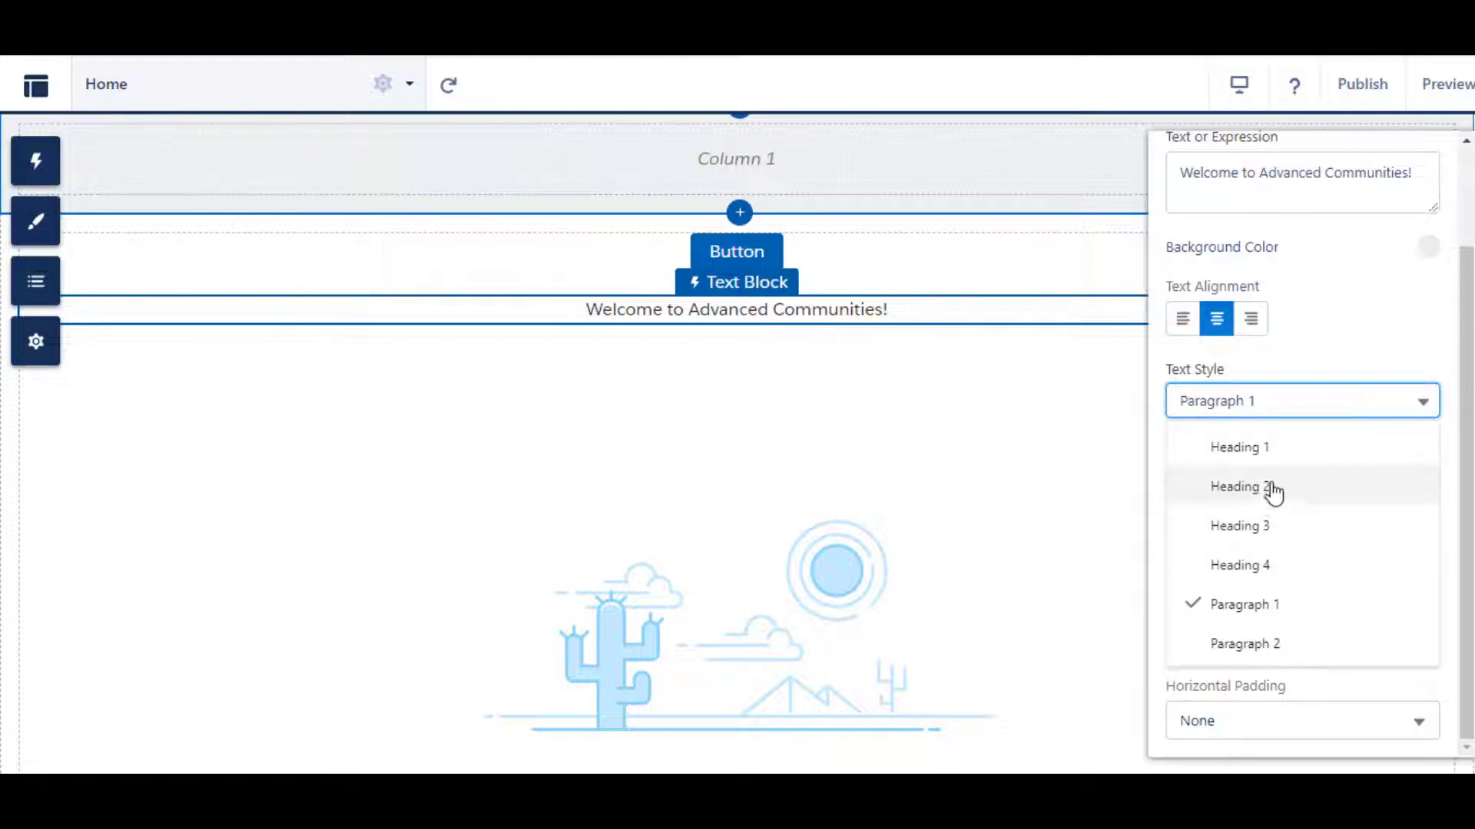
pyautogui.click(1256, 454)
pyautogui.click(1180, 448)
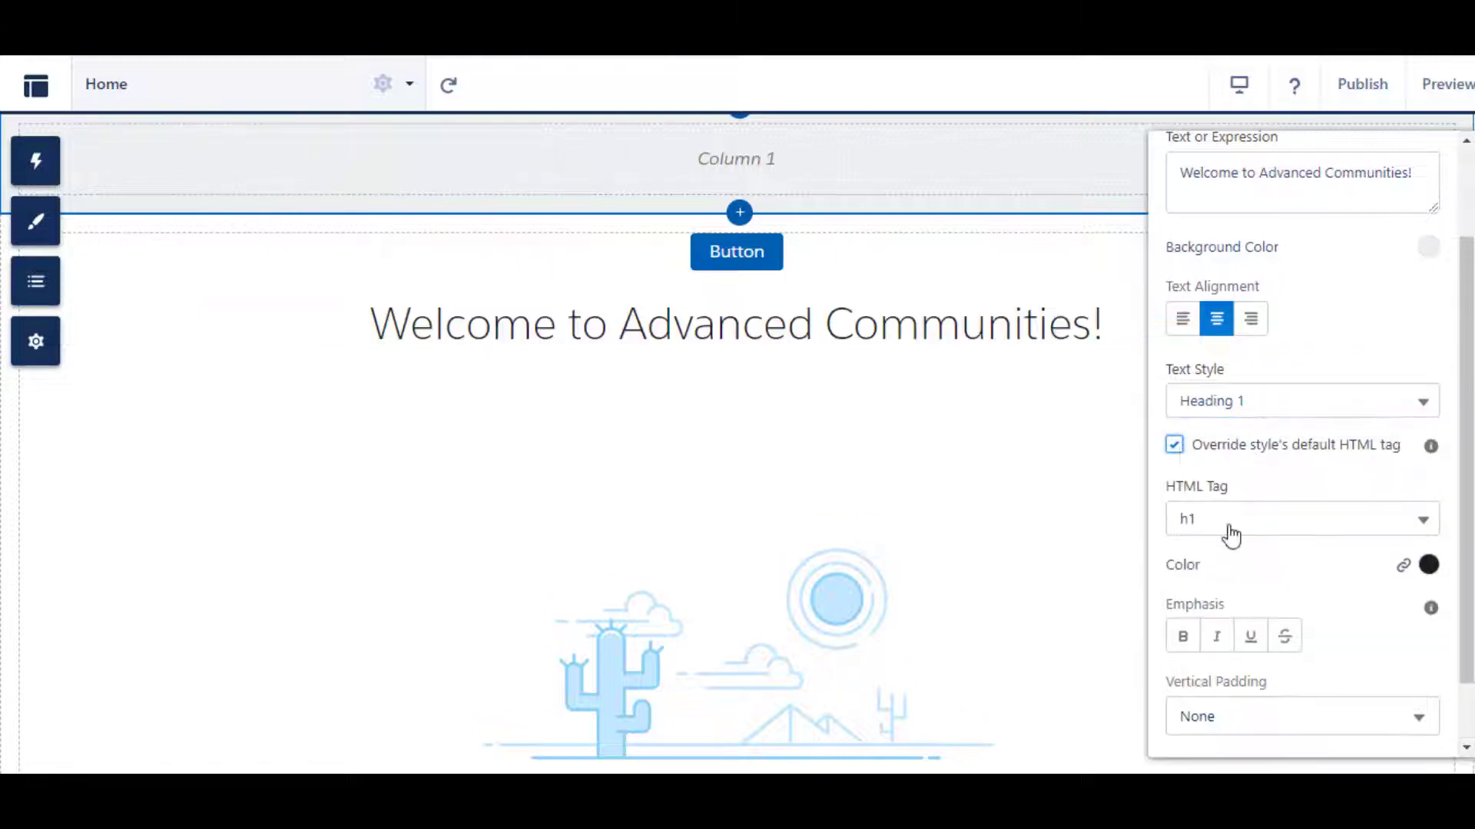
pyautogui.click(1228, 530)
pyautogui.click(1275, 584)
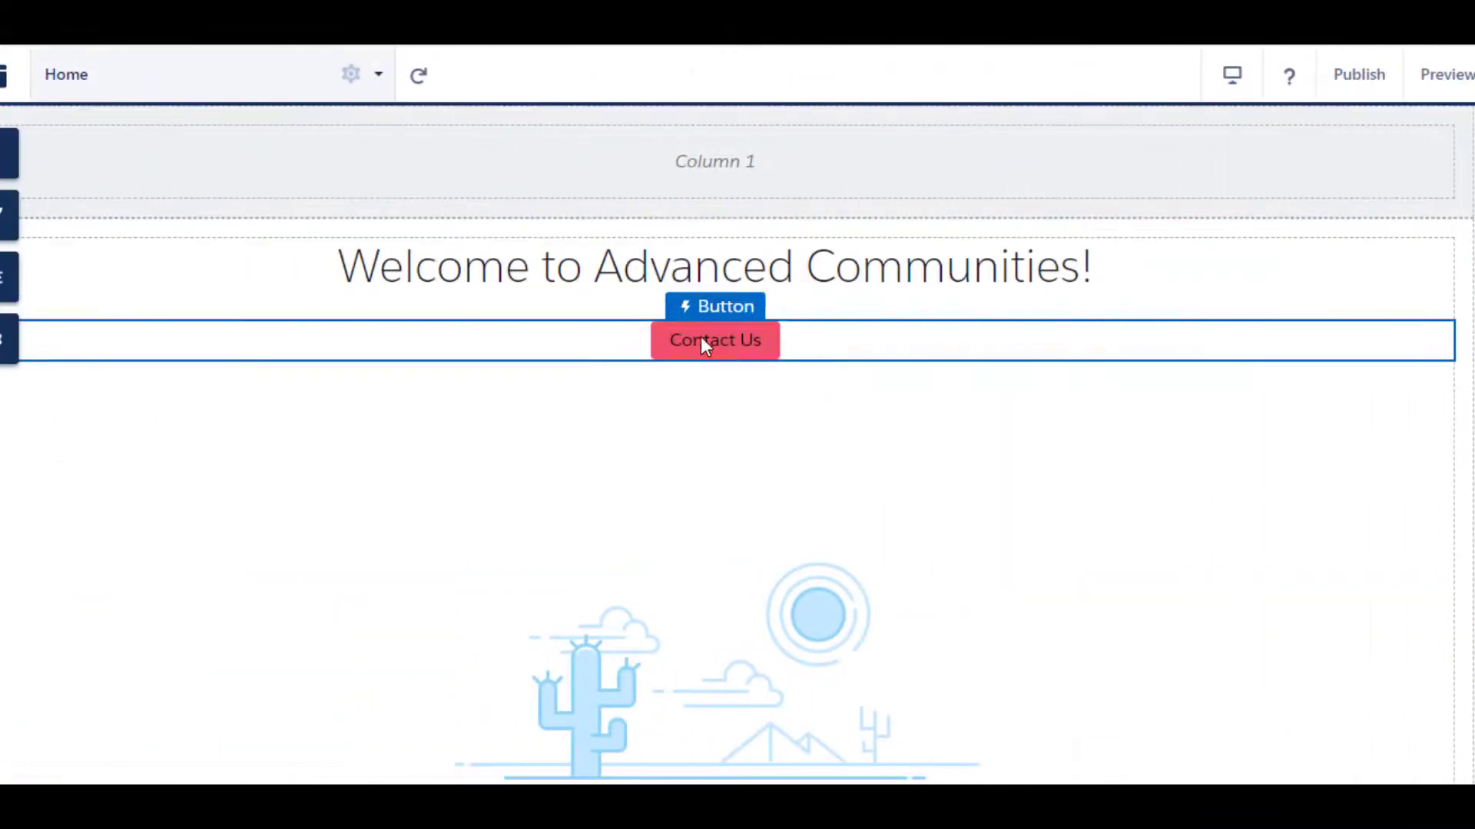
pyautogui.click(728, 342)
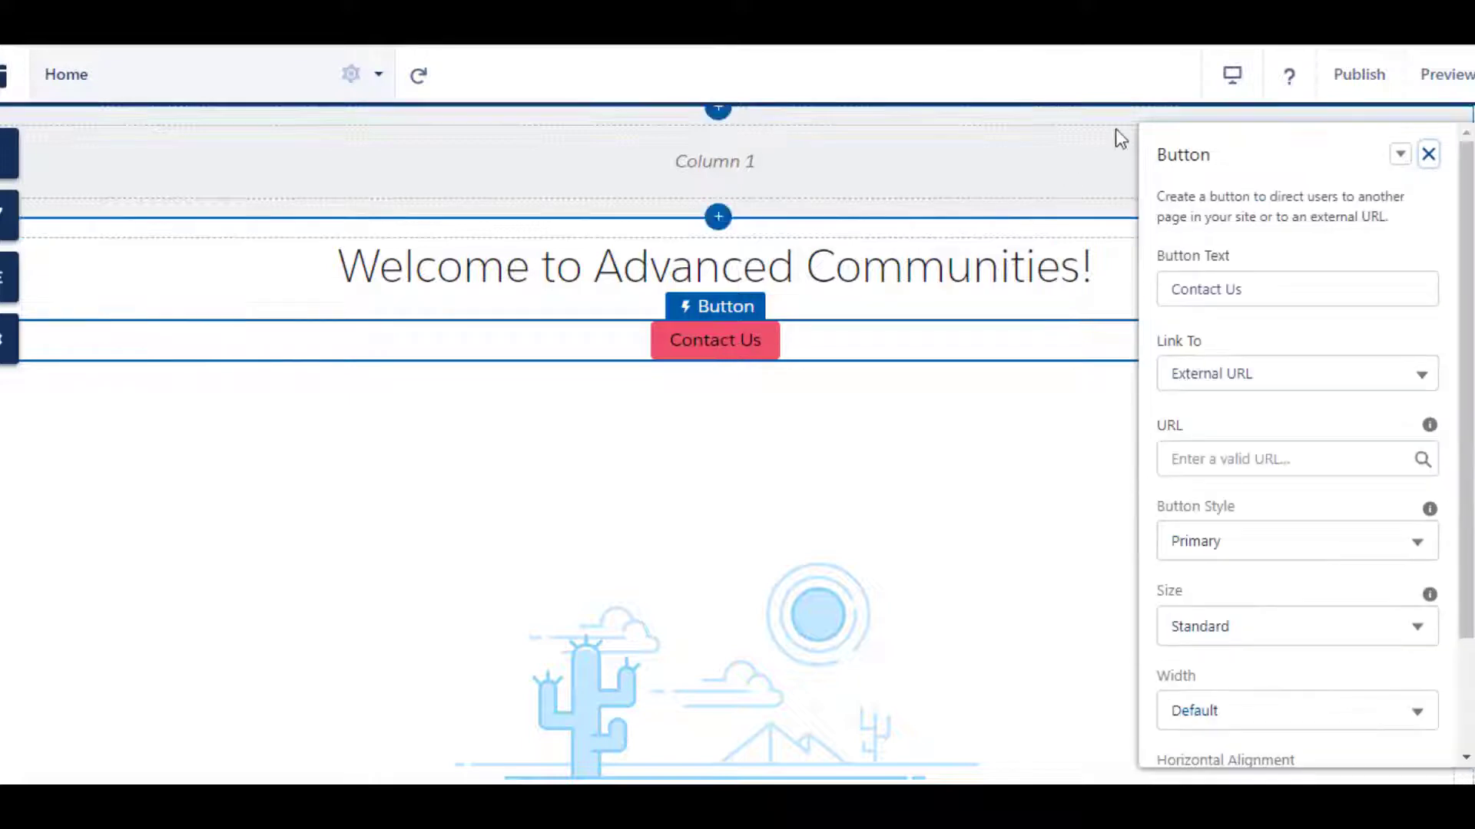
pyautogui.click(1290, 378)
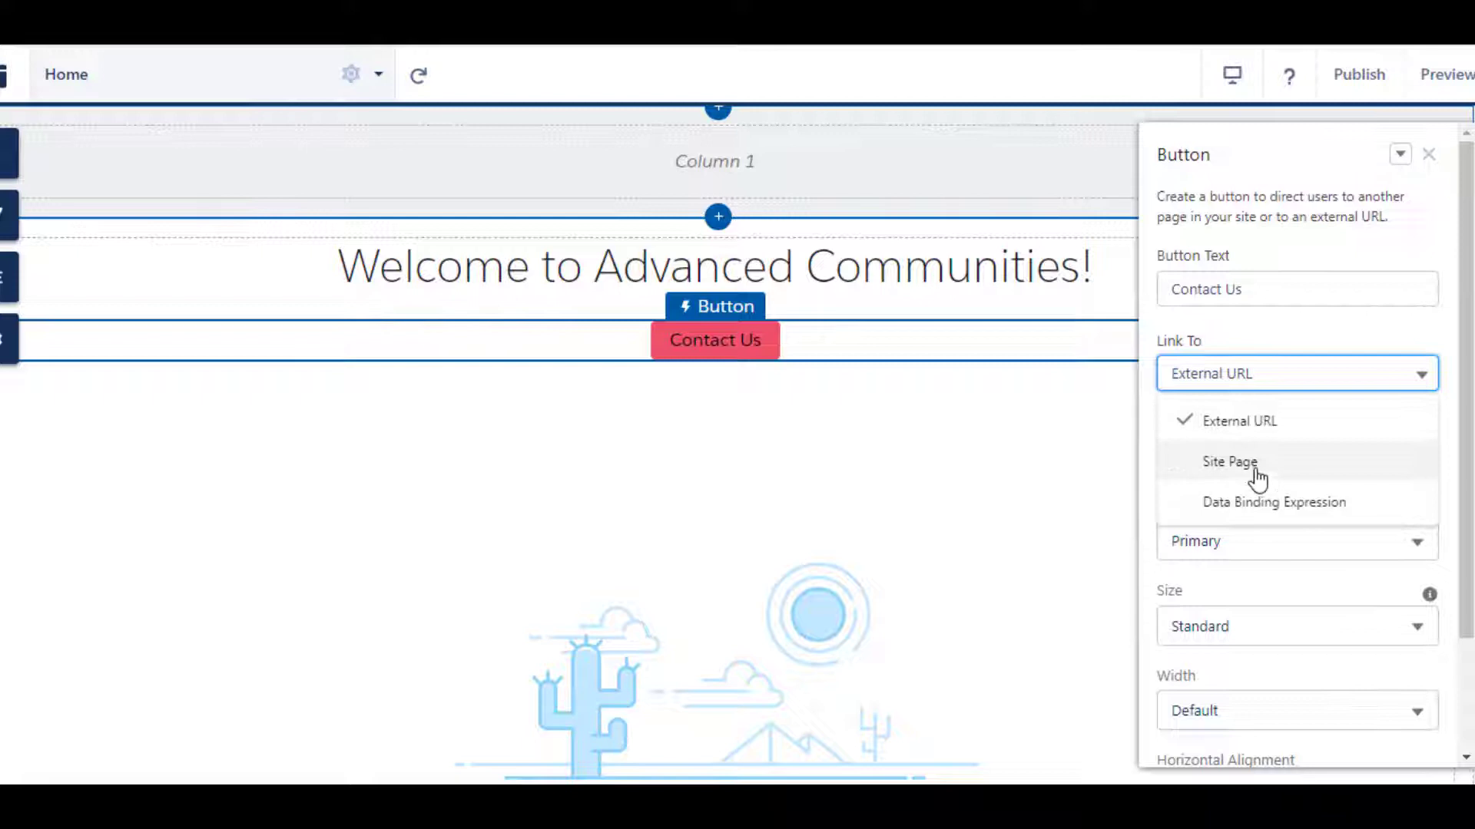
pyautogui.click(1255, 465)
pyautogui.click(1236, 388)
pyautogui.click(1238, 421)
pyautogui.click(1263, 465)
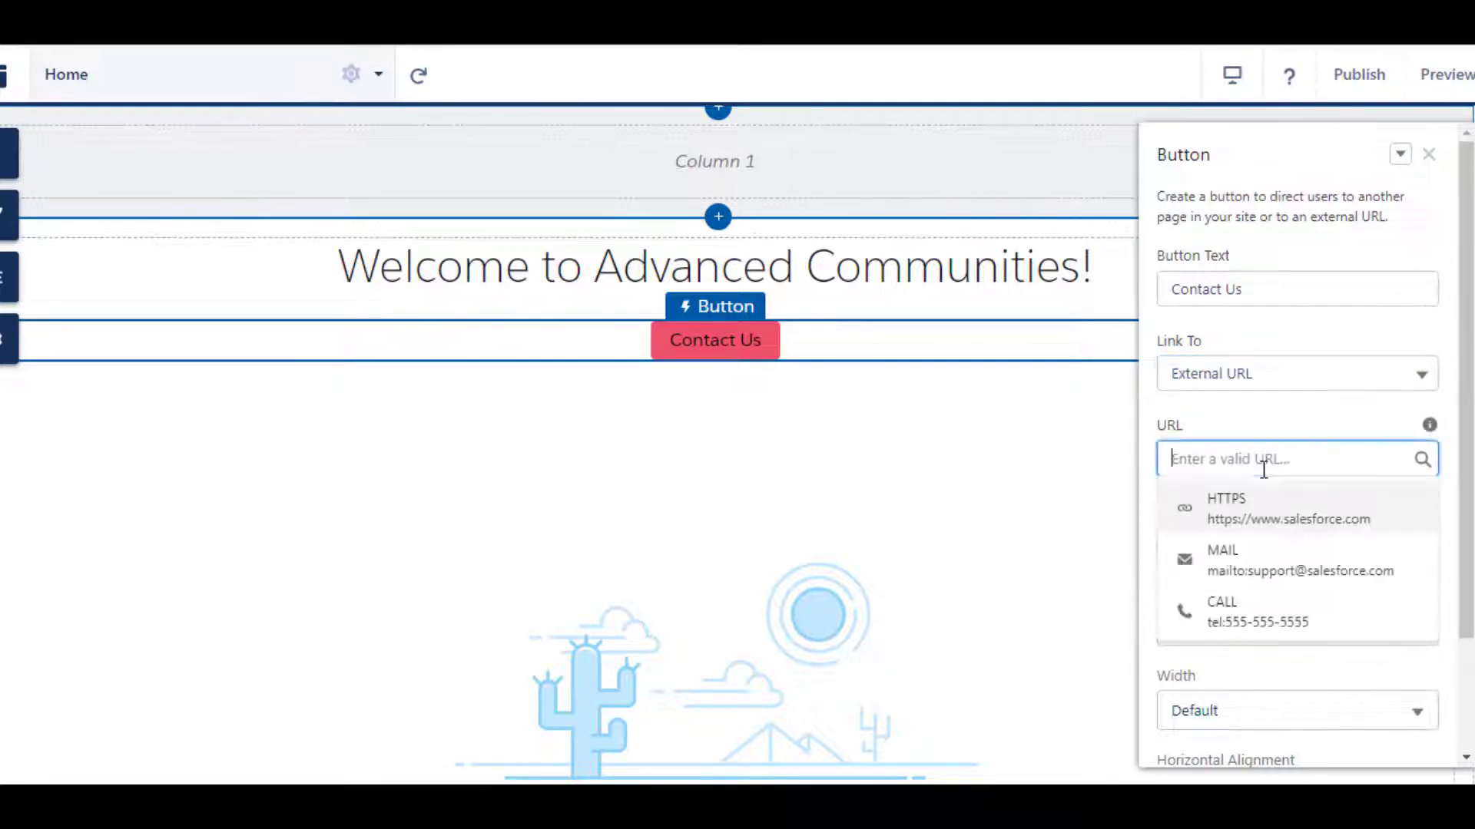
pyautogui.click(1240, 528)
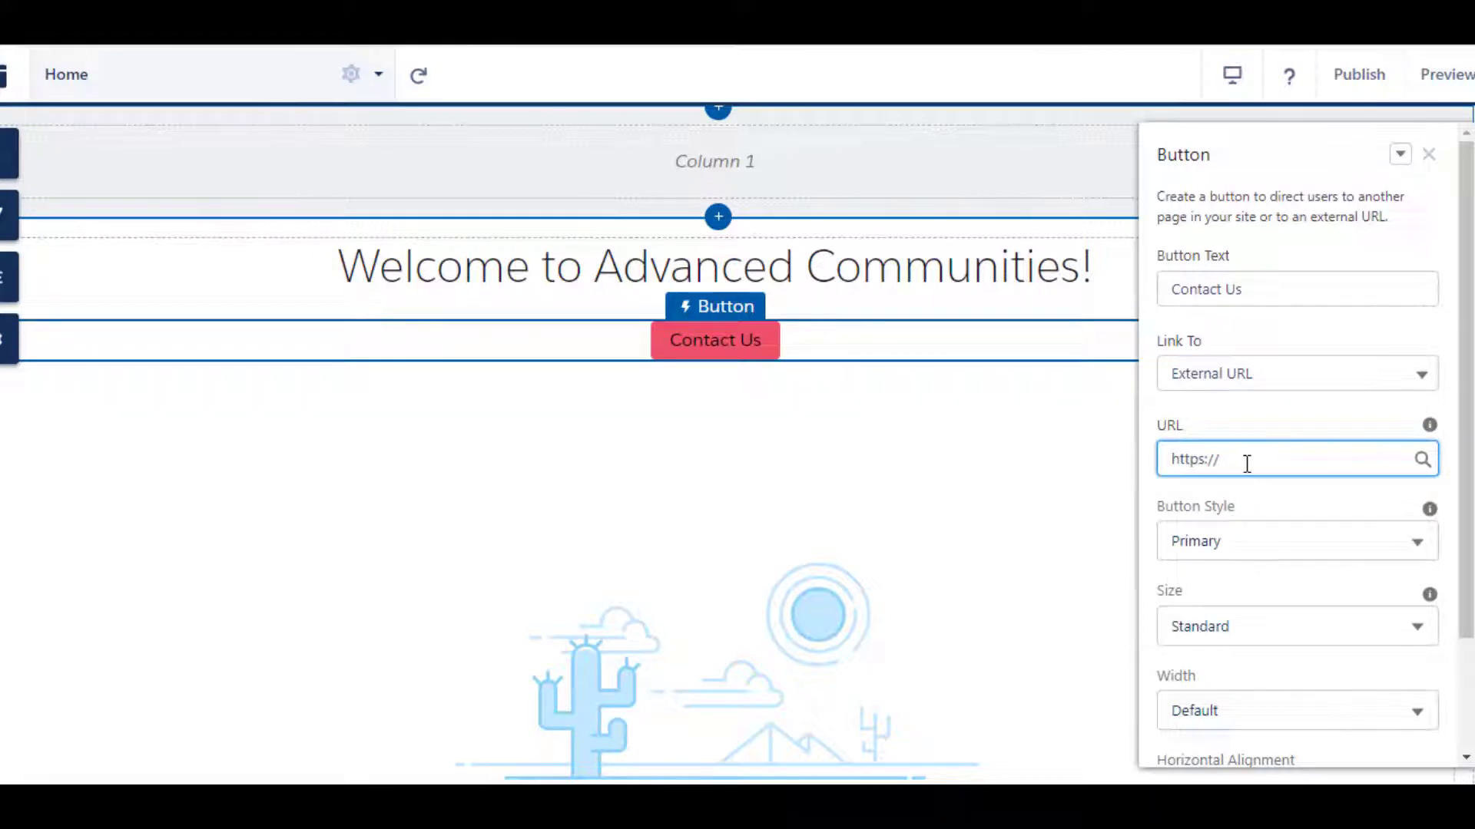
# - Replace the URL with advancedcommunities.com/contact/ and reselect the Contact Us button
pyautogui.moveTo(1247, 464); pyautogui.dragTo(1127, 463)
pyautogui.write('advancedcommunities.com/contact/')
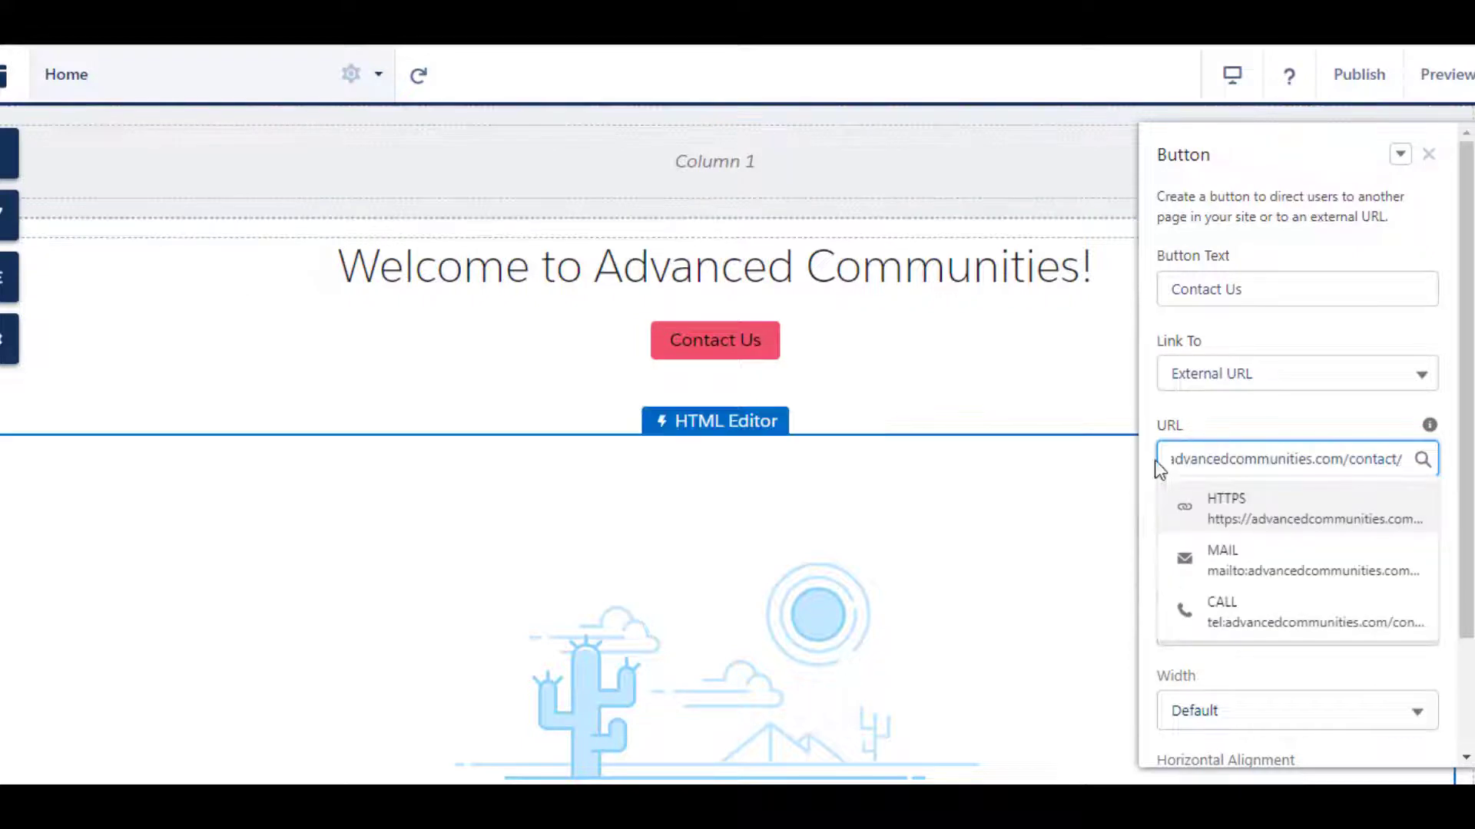
pyautogui.press('Escape')
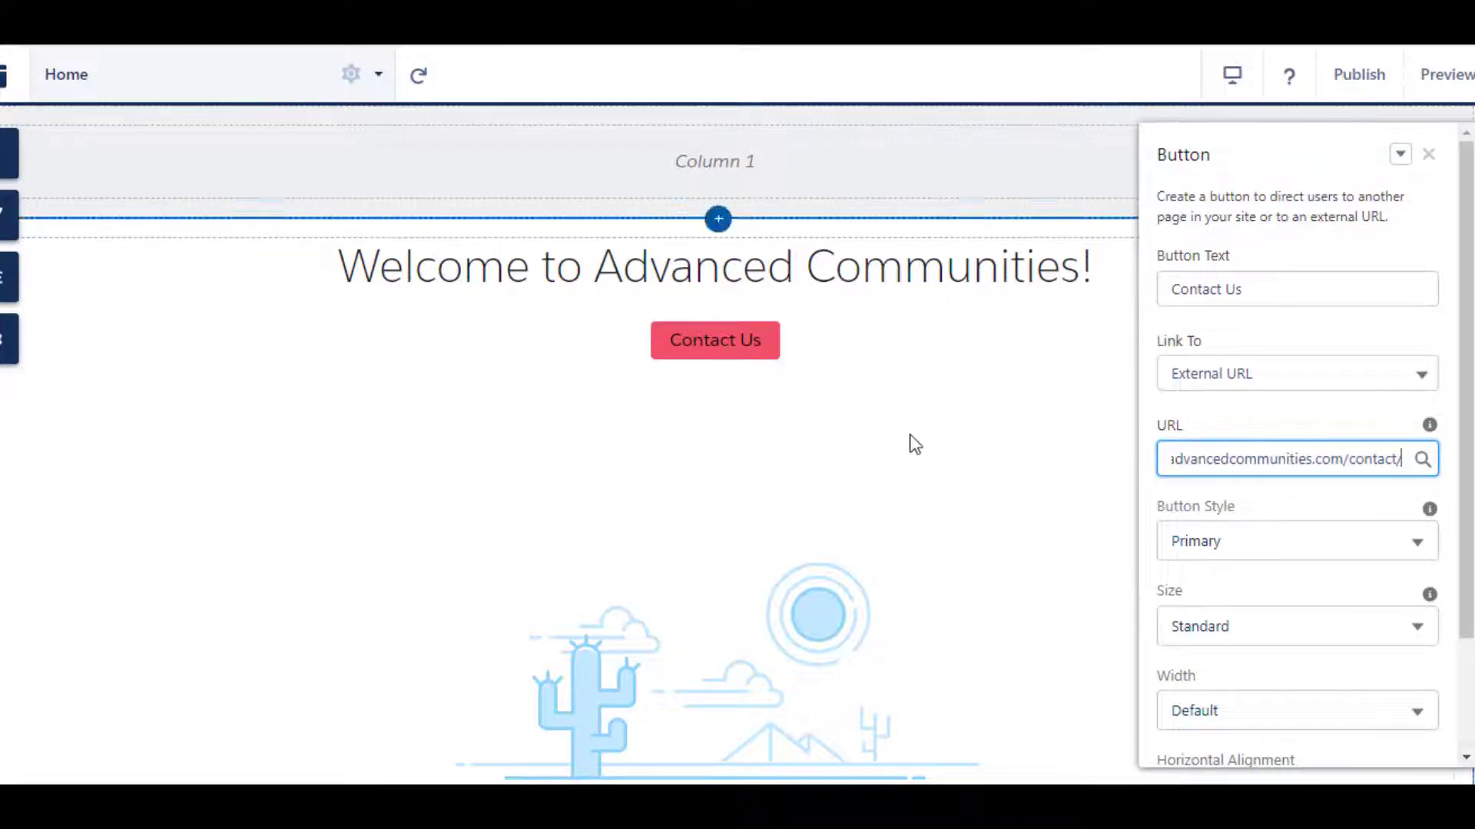
pyautogui.click(878, 510)
pyautogui.click(788, 341)
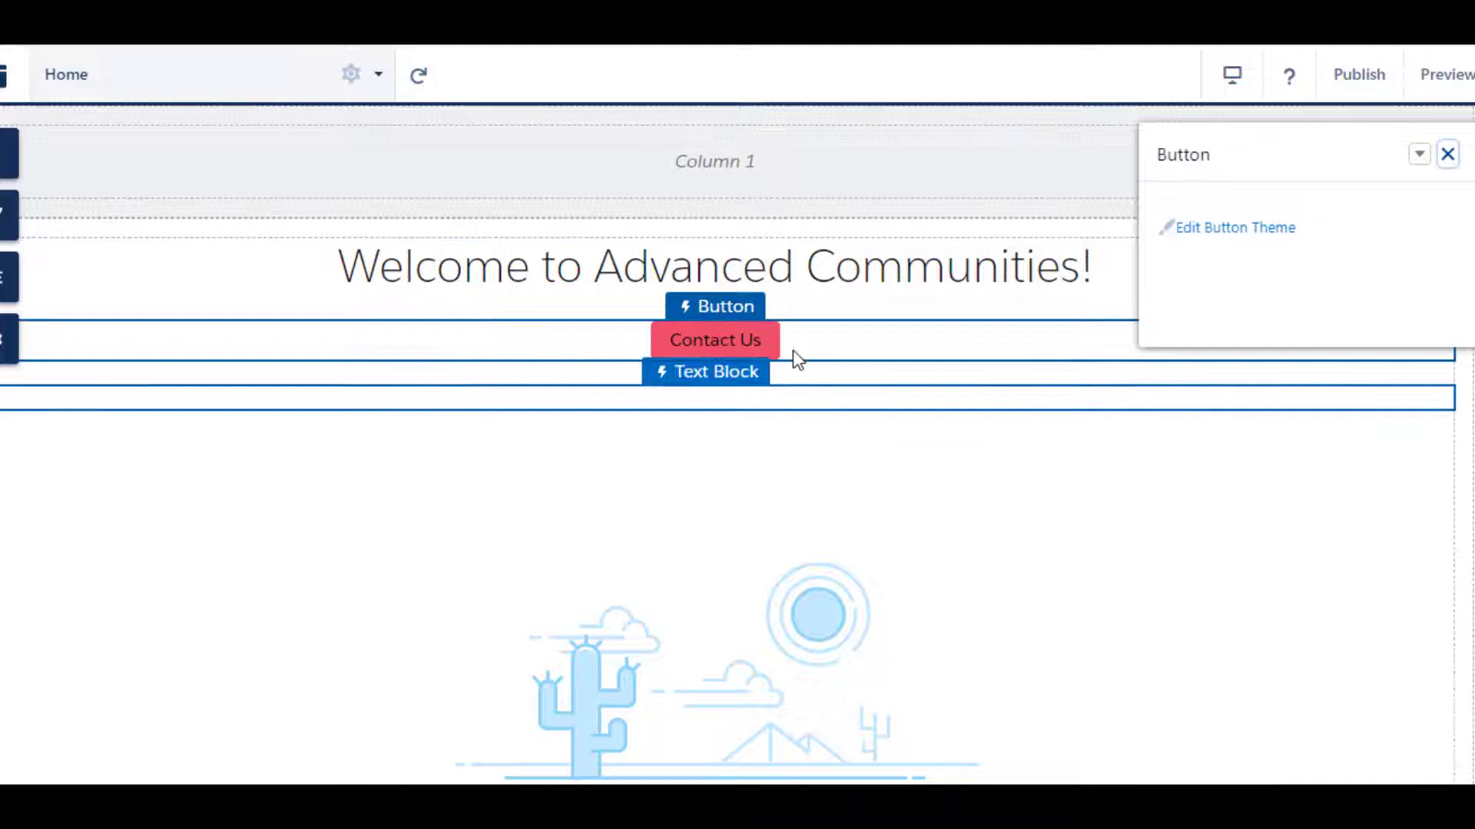
pyautogui.scroll(-1, 1271, 315)
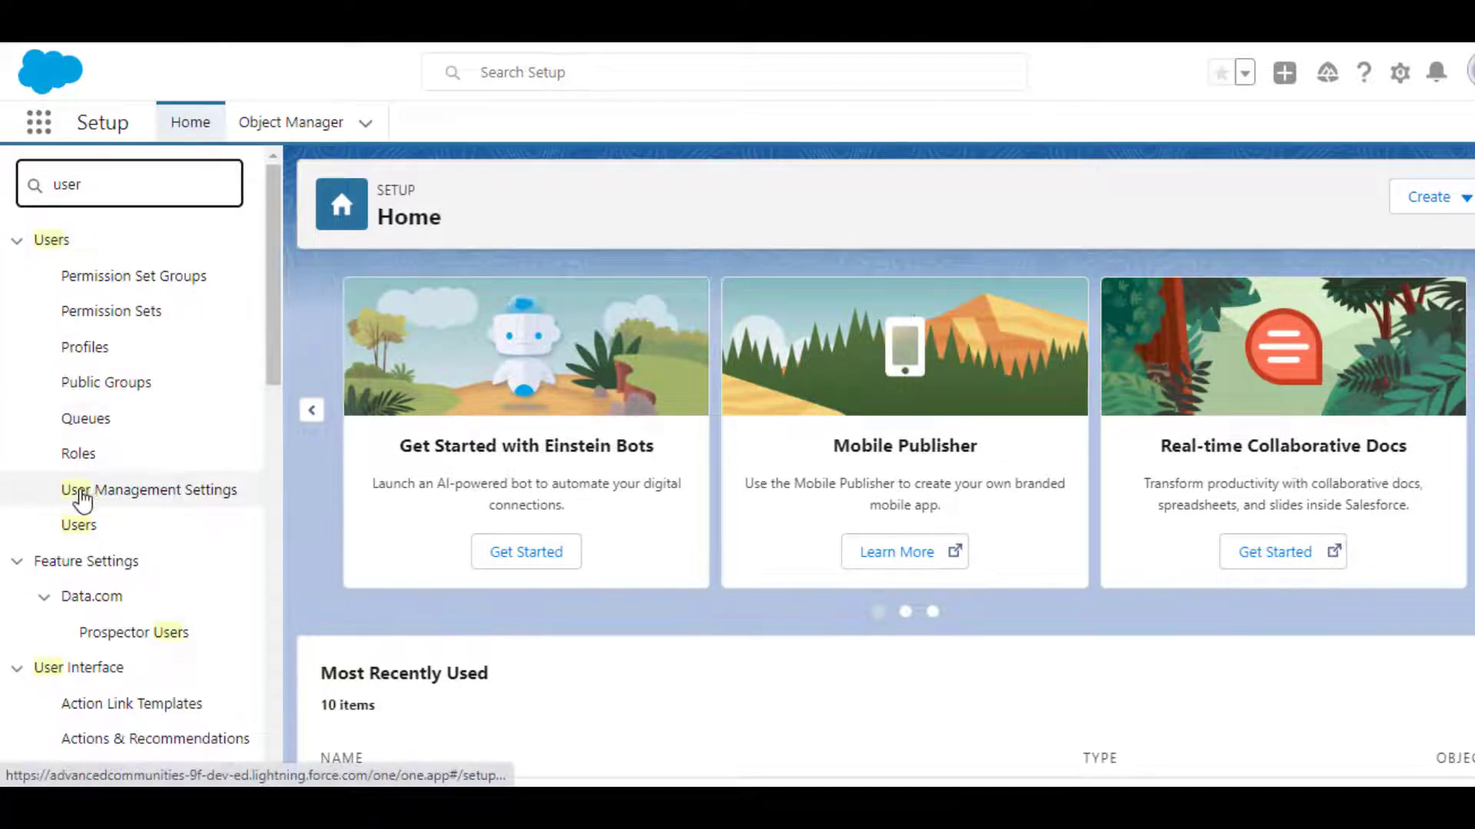
# - Switch User Self Deactivate to Enabled in User Management Settings
pyautogui.click(153, 498)
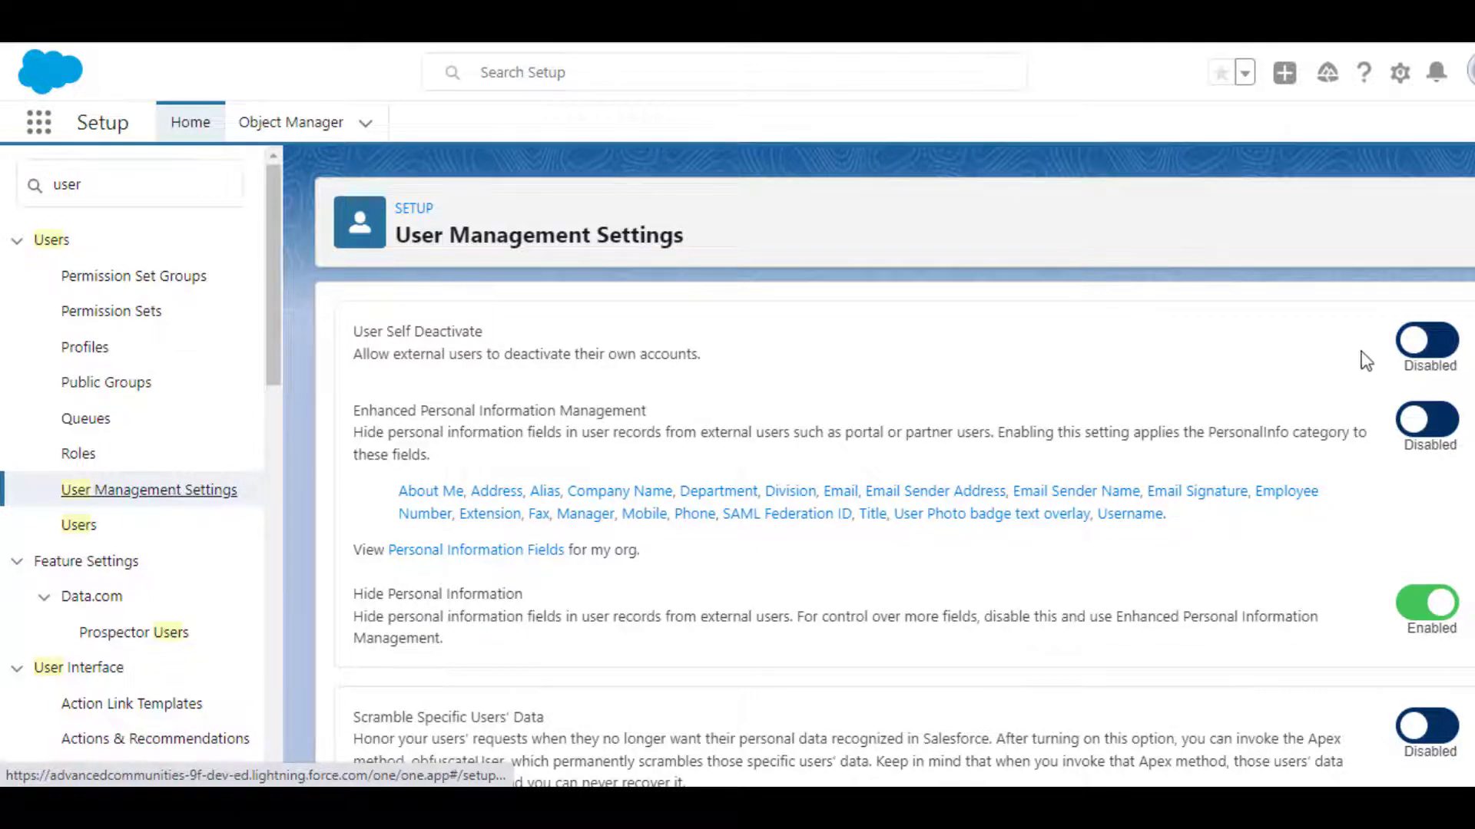
pyautogui.click(1421, 349)
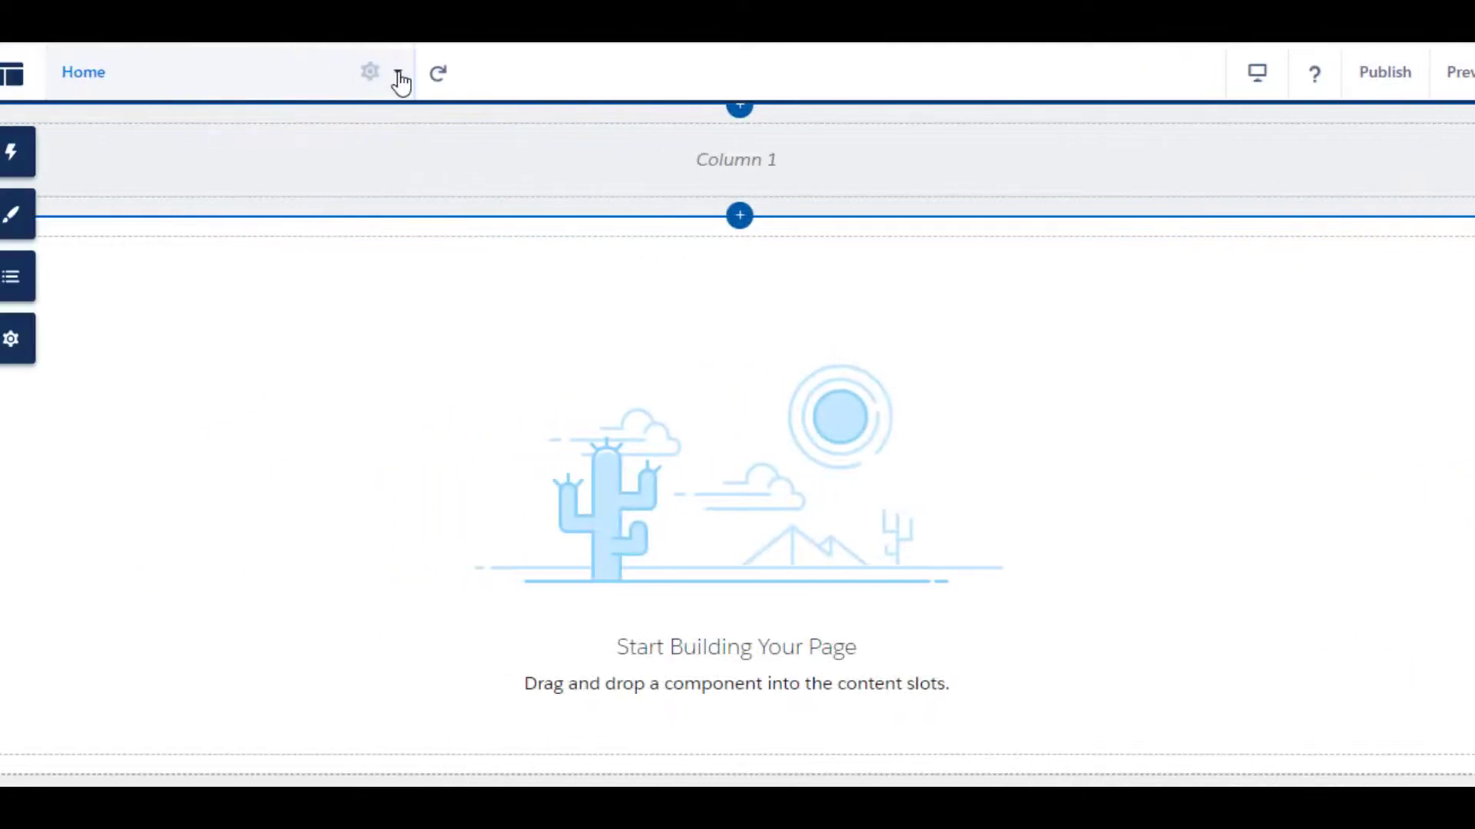
pyautogui.click(397, 77)
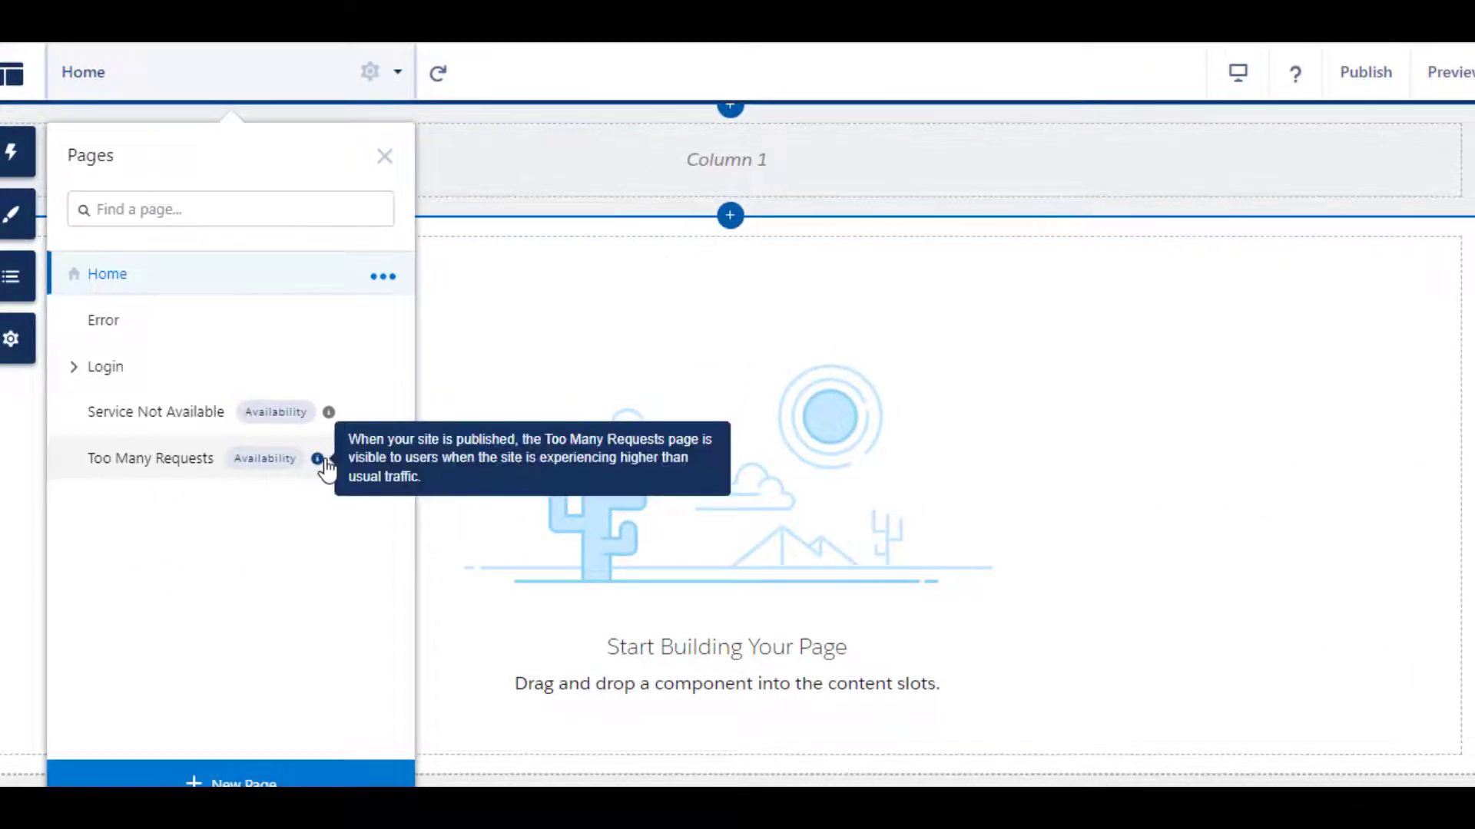
# - Go to the Too Many Requests page and select its HTML Editor illustration component
pyautogui.click(188, 470)
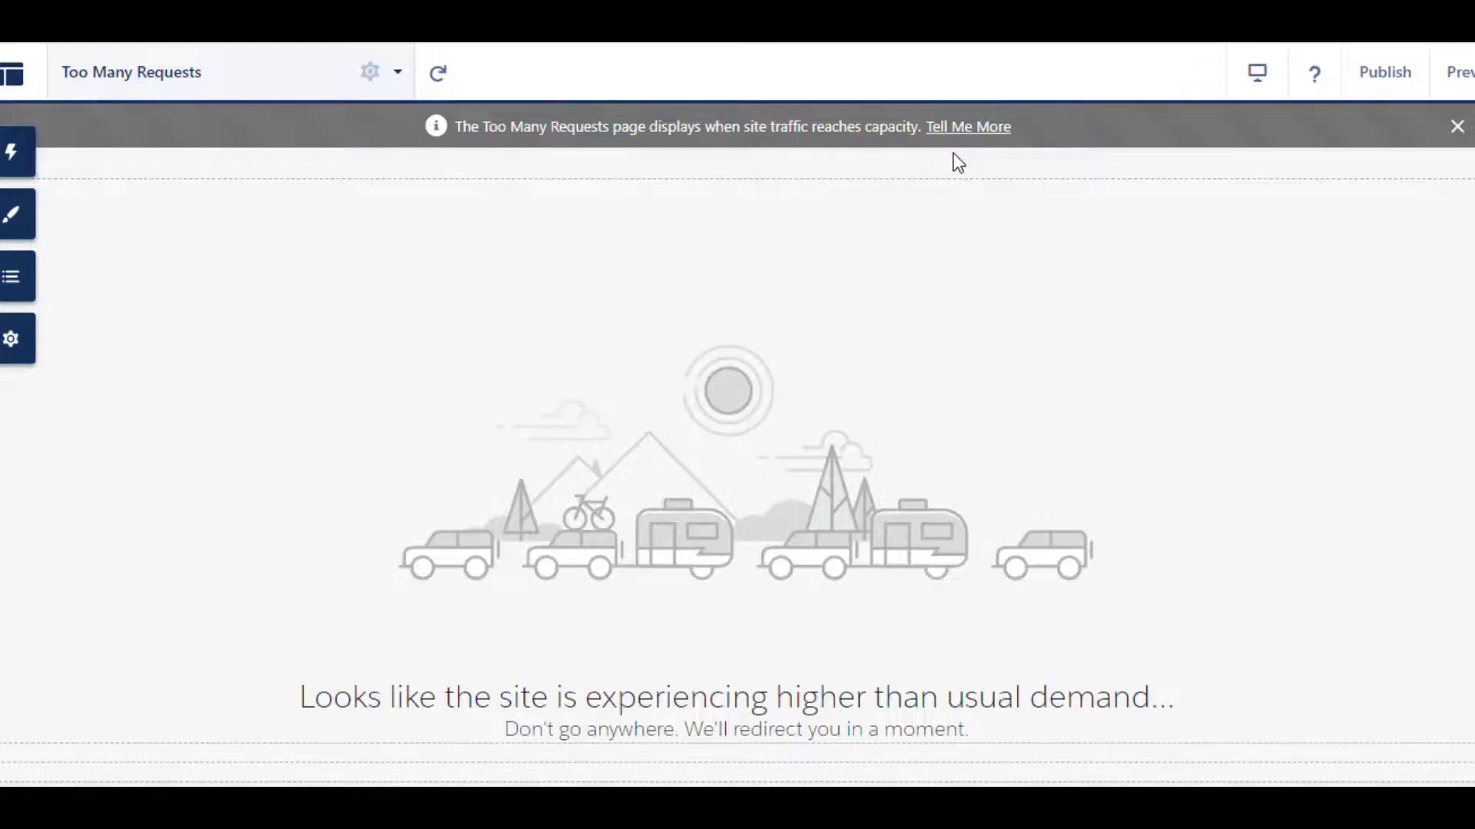
pyautogui.scroll(-3, 956, 274)
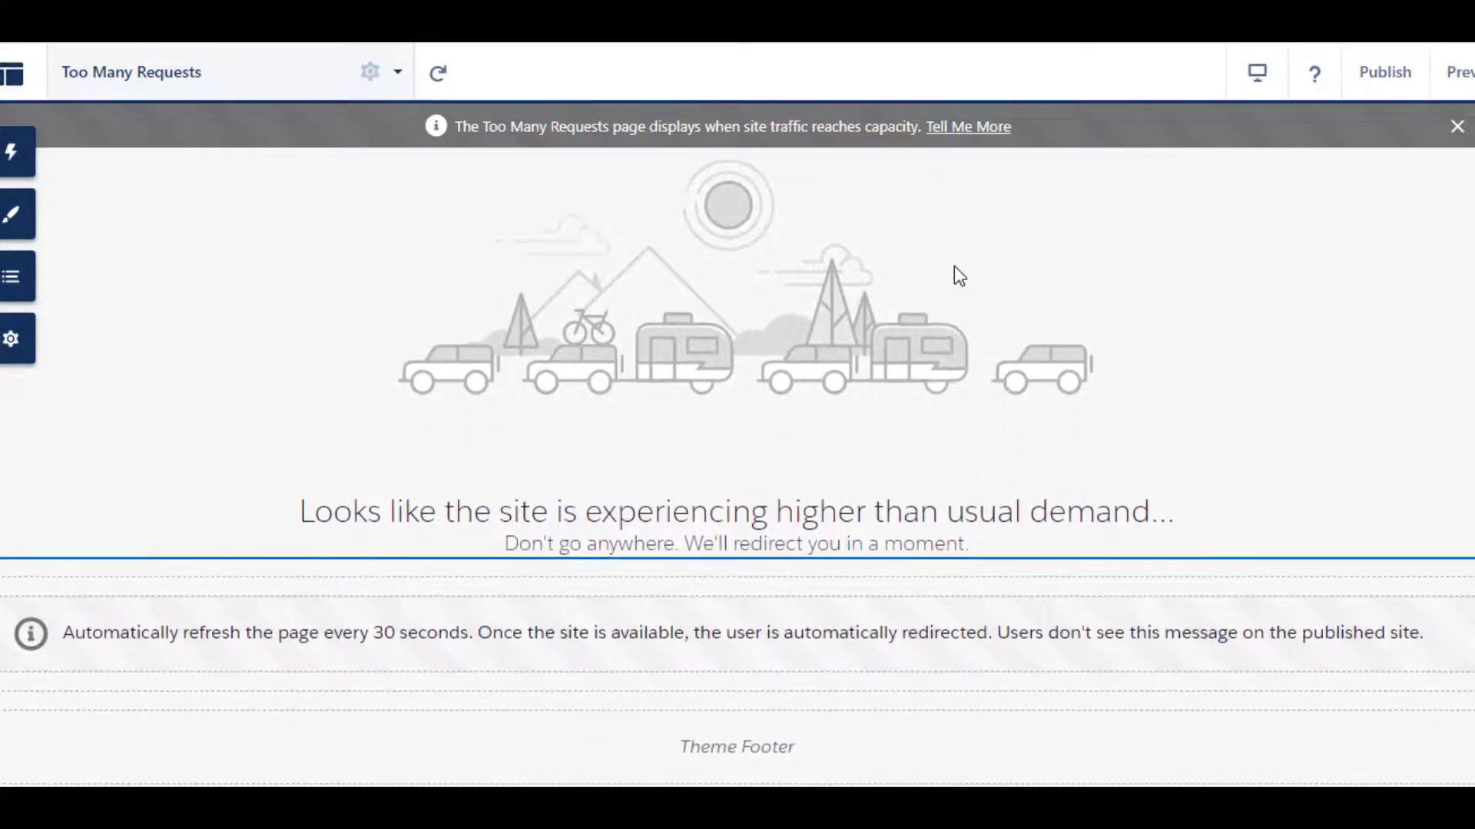
pyautogui.scroll(1, 954, 266)
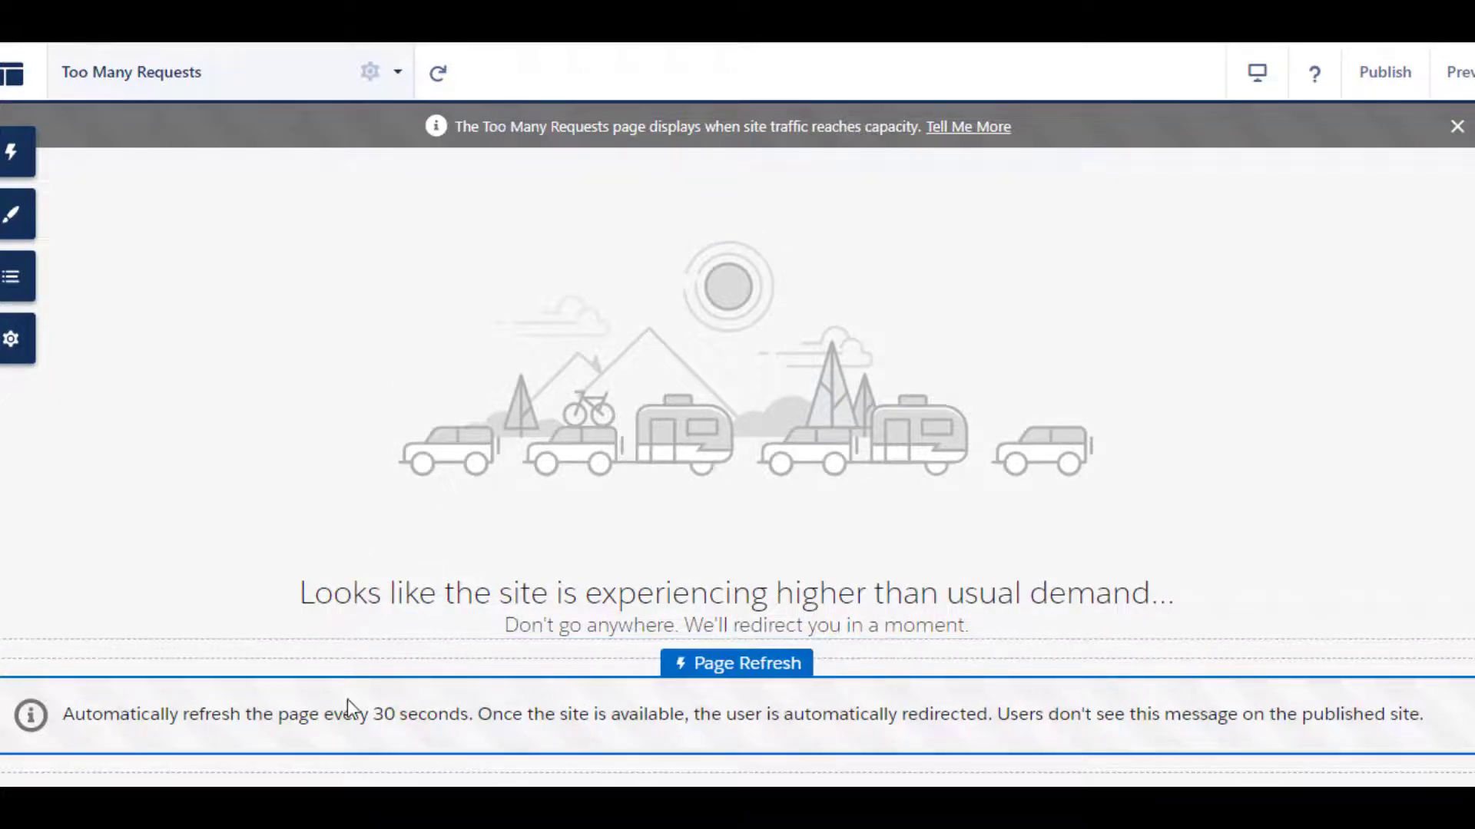
pyautogui.click(647, 474)
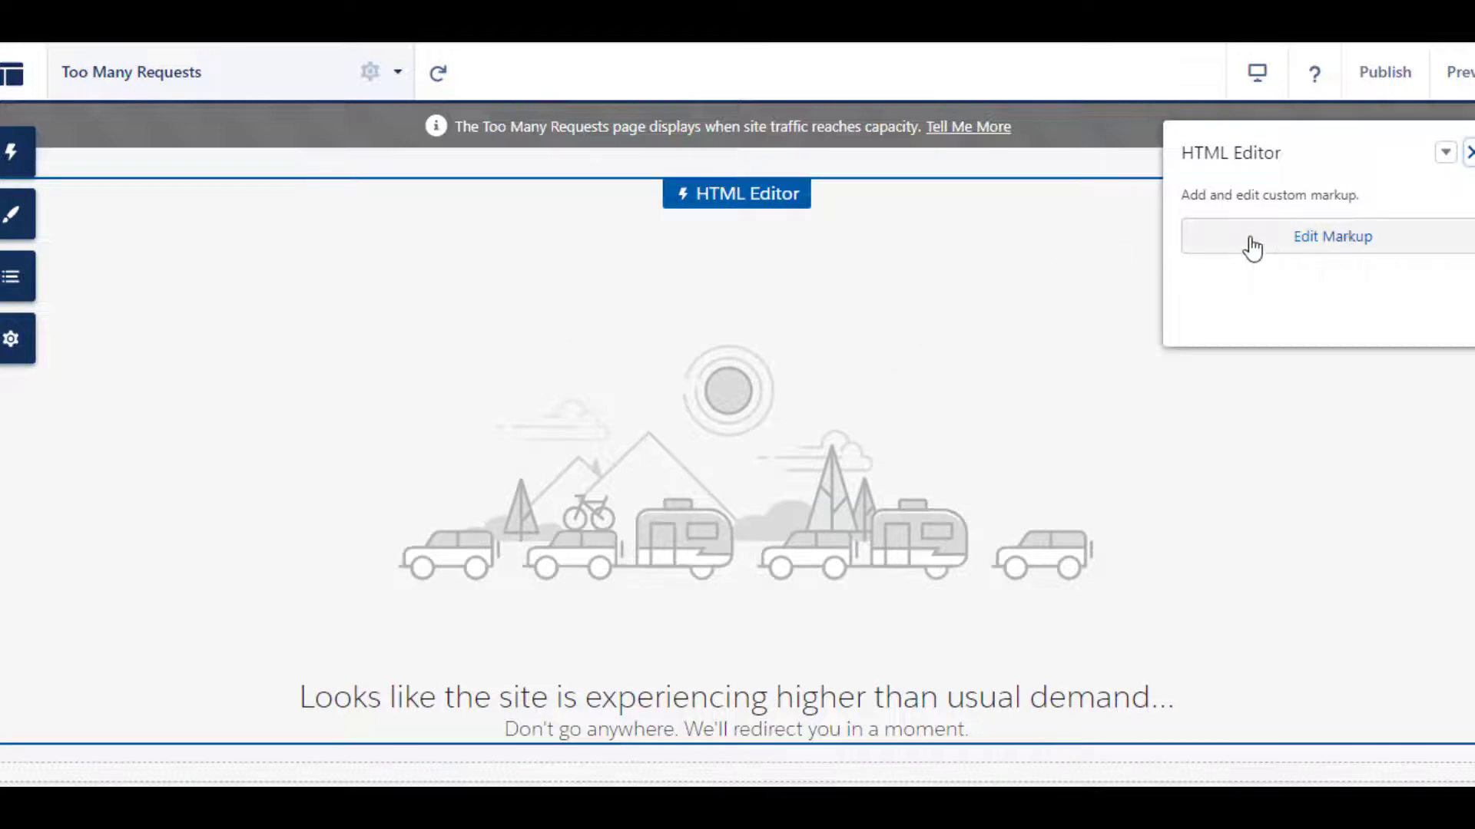
# - Open the HTML Editor markup and select the h1 heading text on line 5
pyautogui.click(1346, 254)
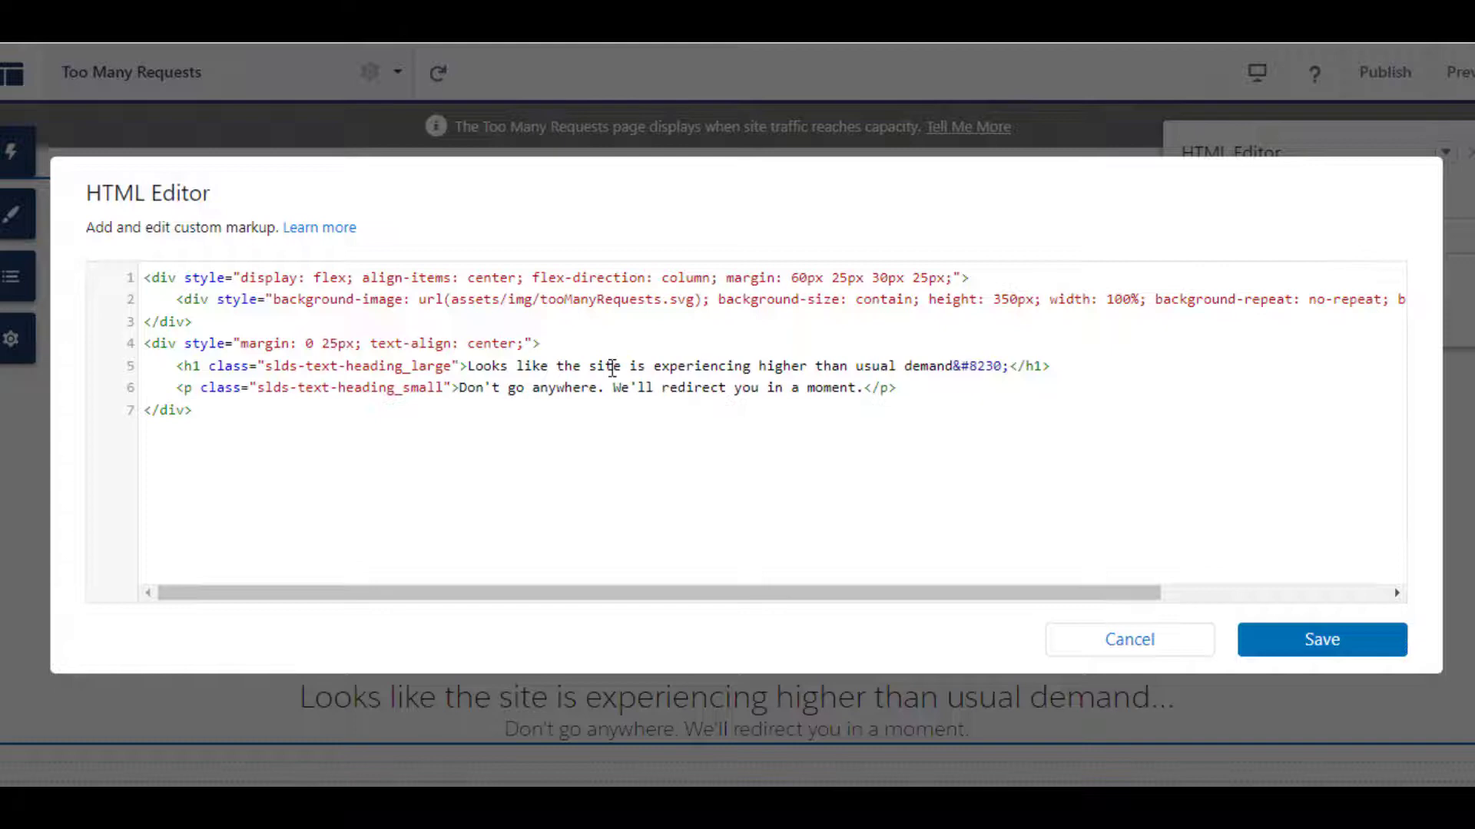
pyautogui.moveTo(515, 367); pyautogui.dragTo(872, 368)
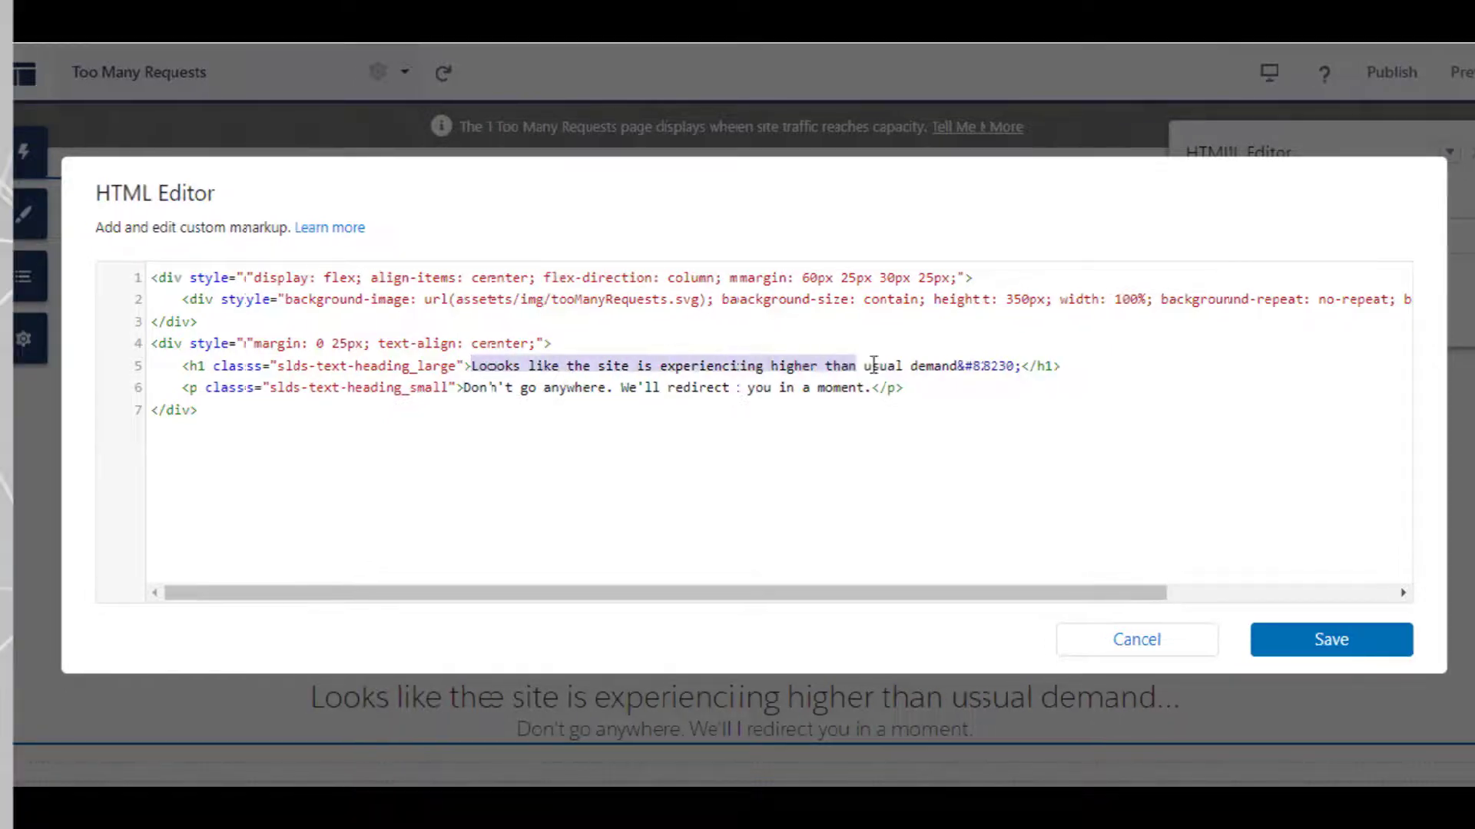